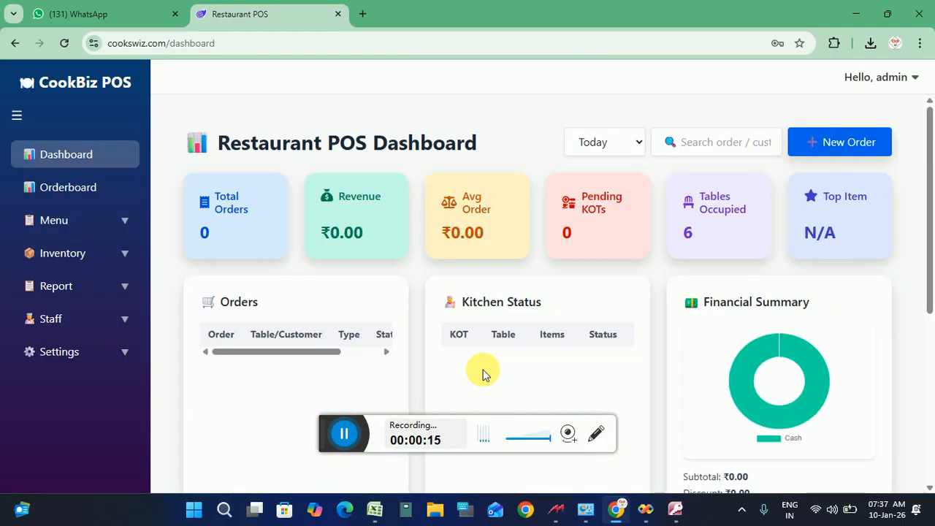
# Open the Orderboard to view Table 1's five-item order worth ₹732.10
pyautogui.click(333, 439)
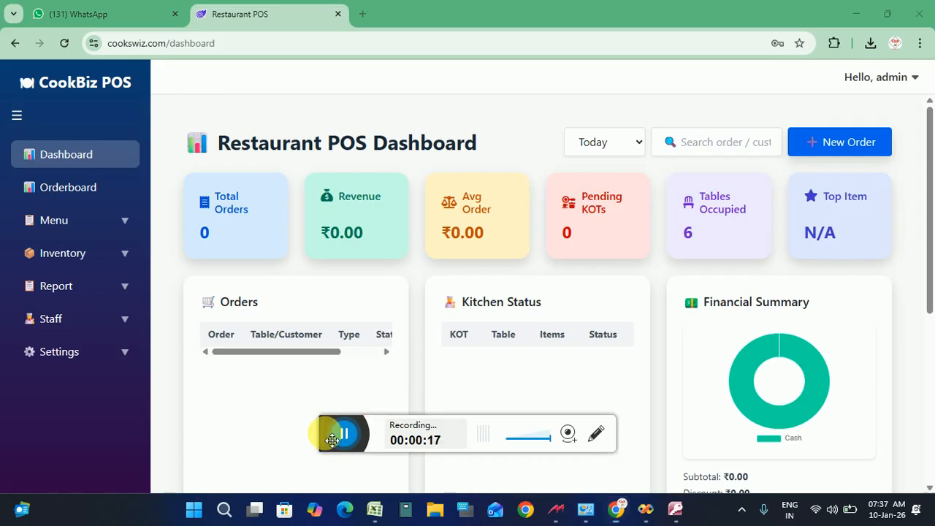
pyautogui.moveTo(332, 438); pyautogui.dragTo(362, 470)
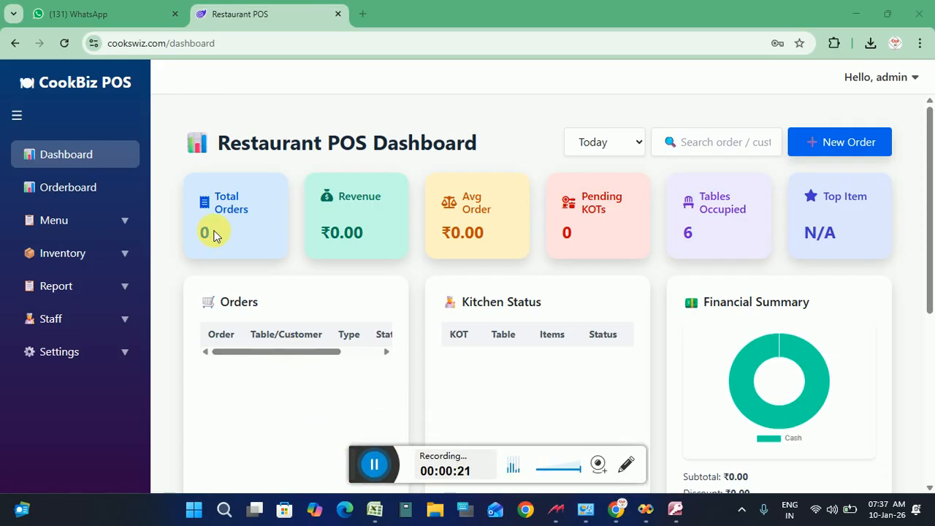
pyautogui.click(930, 210)
pyautogui.moveTo(930, 210); pyautogui.dragTo(907, 192)
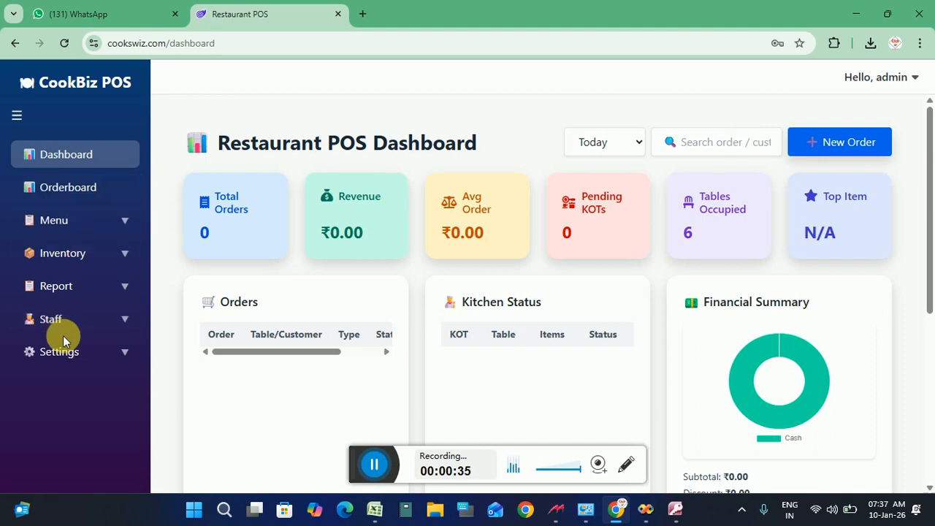
pyautogui.click(87, 193)
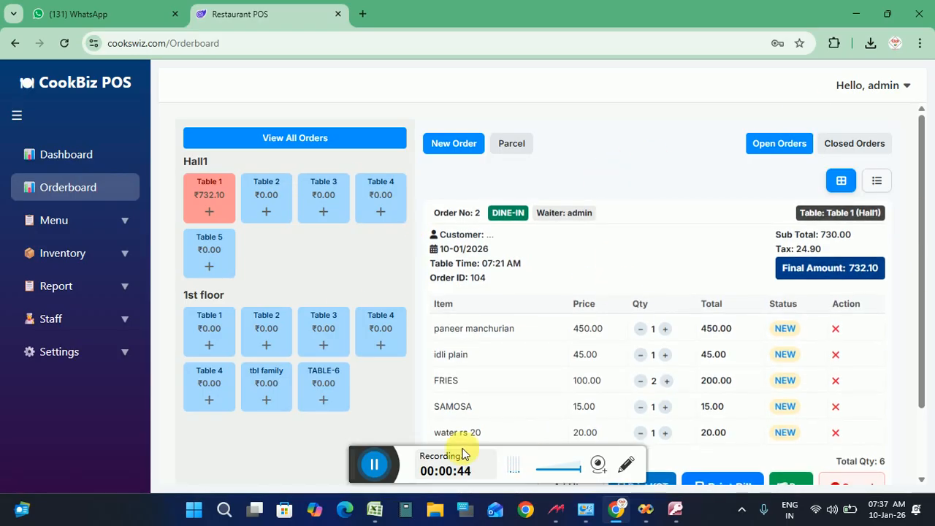
pyautogui.moveTo(356, 469); pyautogui.dragTo(373, 496)
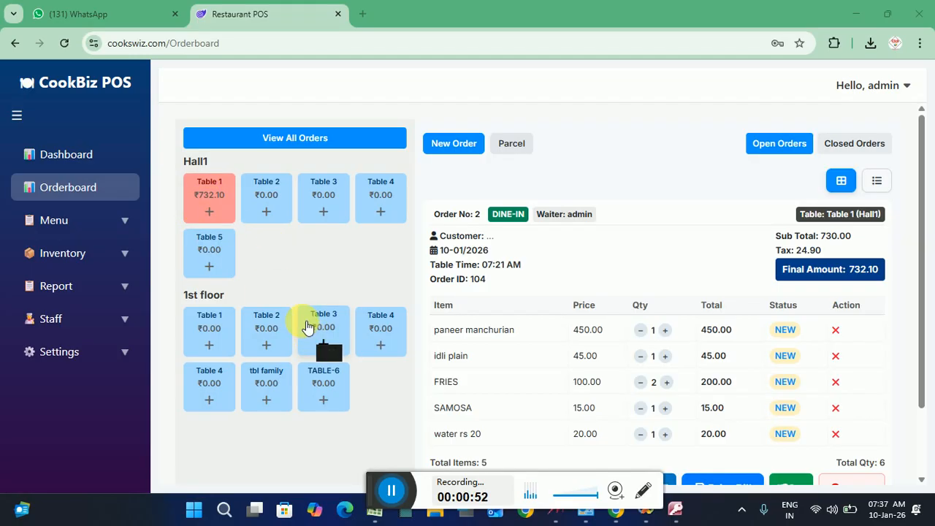
# Open and close Table 1's item picker without adding anything, then view the order's action buttons
pyautogui.click(214, 208)
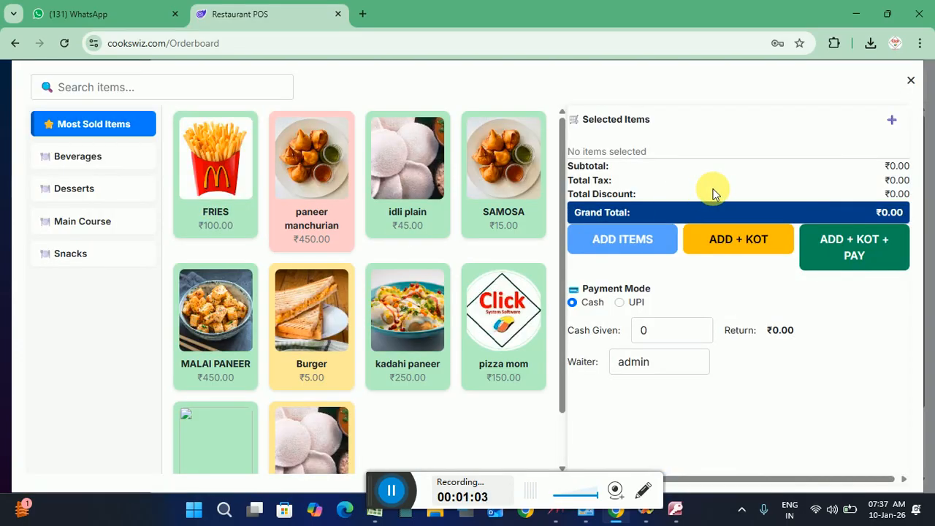
pyautogui.click(911, 81)
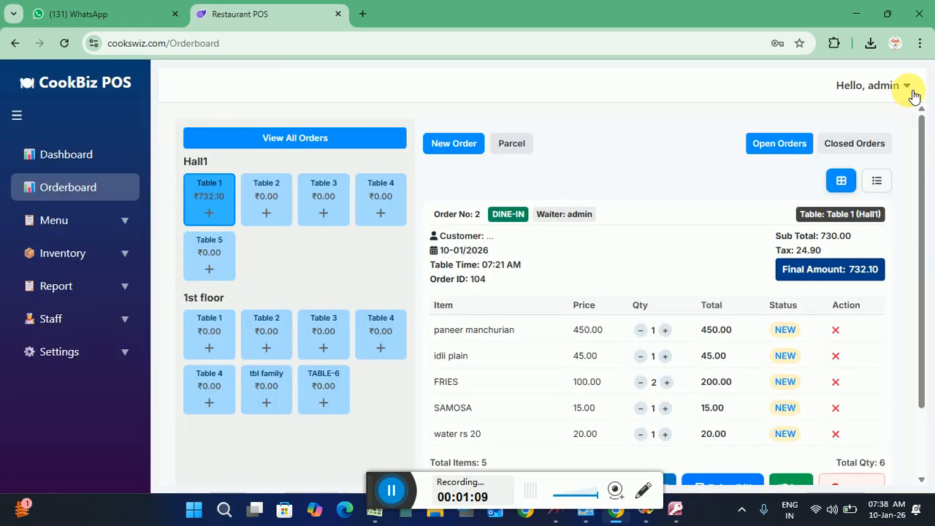
pyautogui.moveTo(919, 142); pyautogui.dragTo(918, 225)
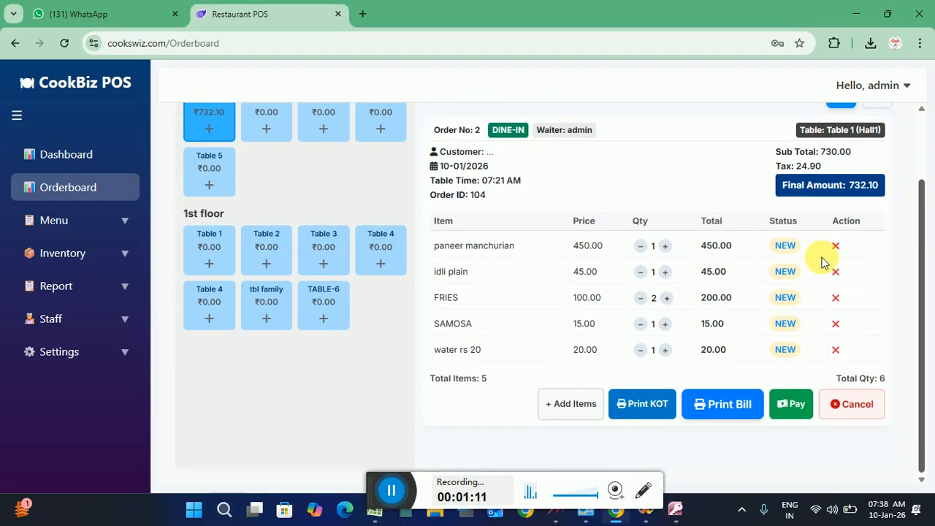
pyautogui.click(646, 406)
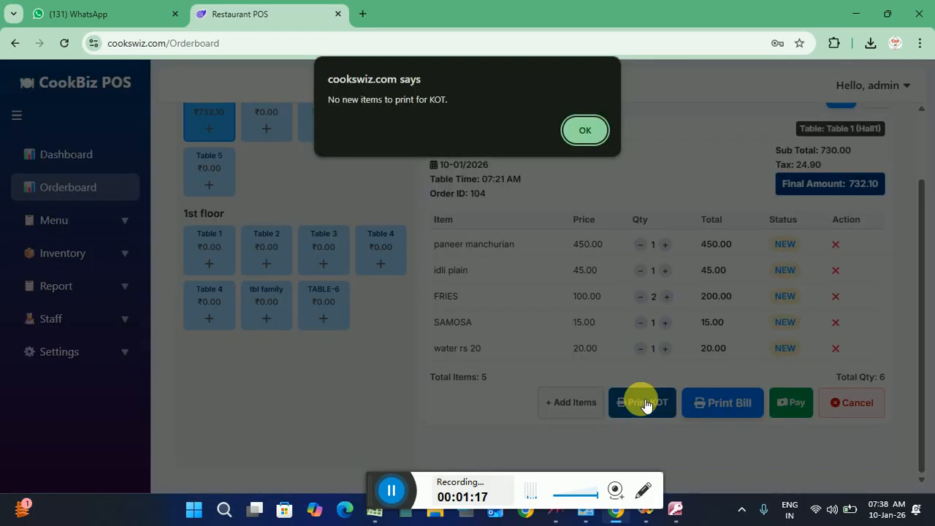
pyautogui.click(589, 134)
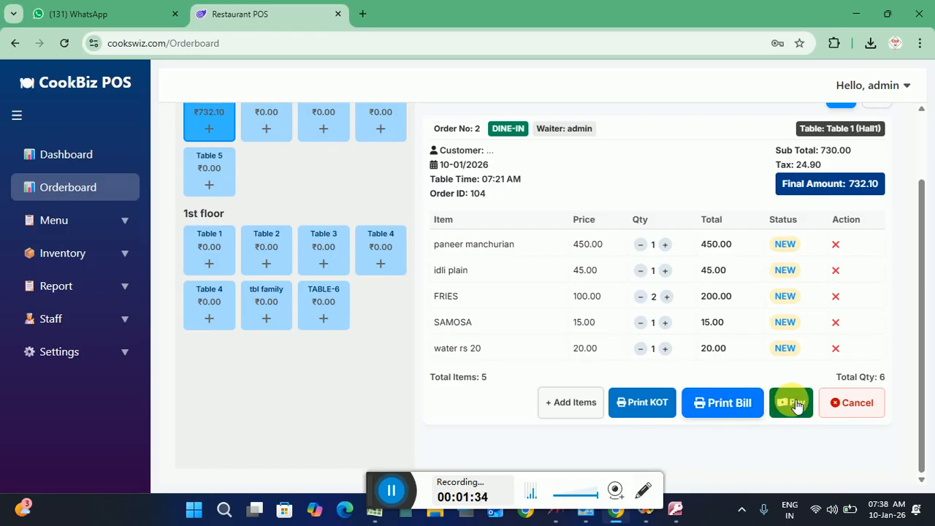
pyautogui.click(921, 142)
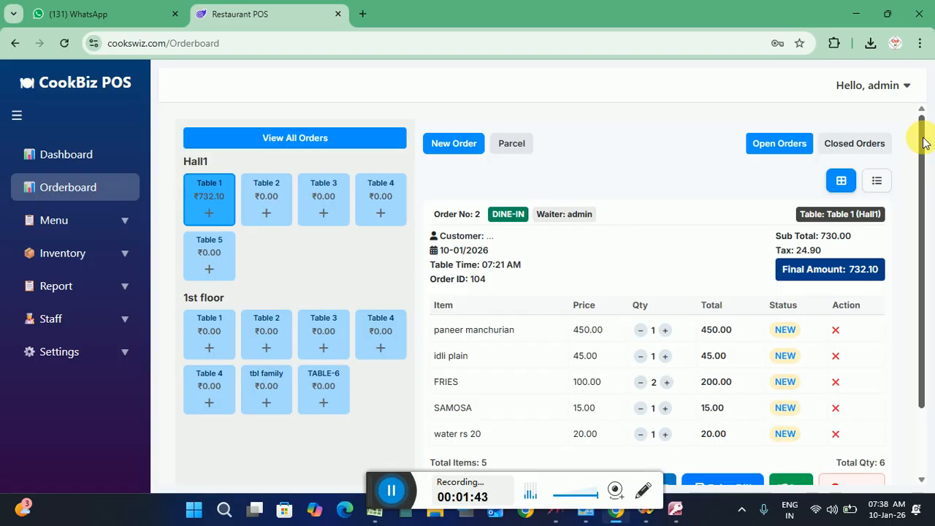
# Start a new order for Hall1 Table 2 with FRIES ×2 and idli plain ×4
pyautogui.click(271, 192)
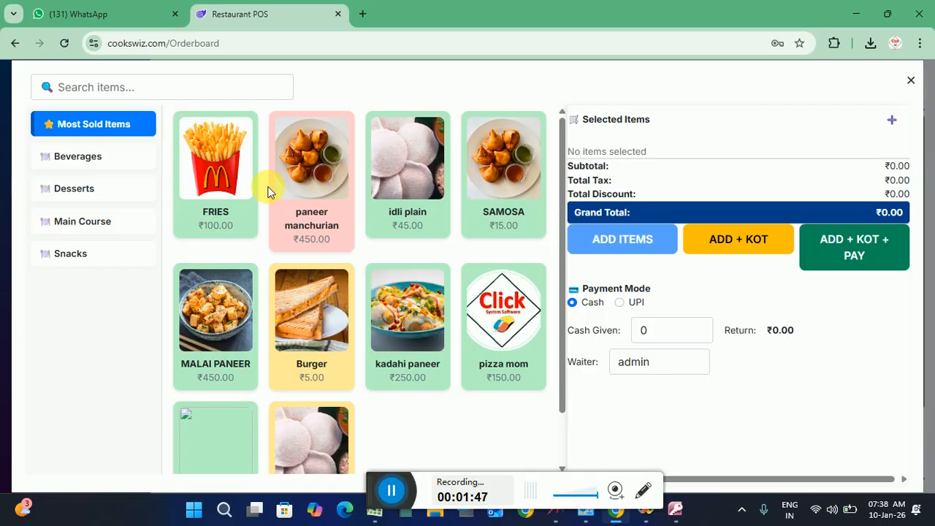
pyautogui.click(217, 177)
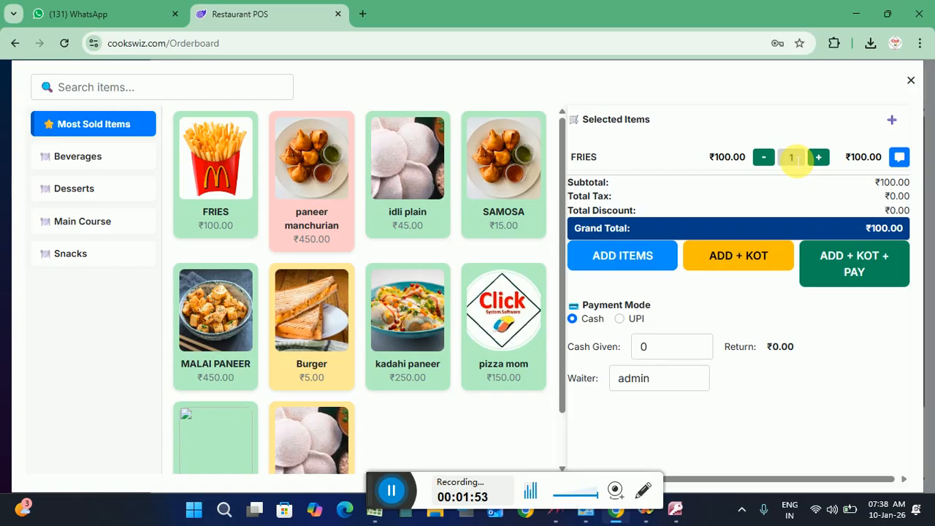
pyautogui.click(820, 164)
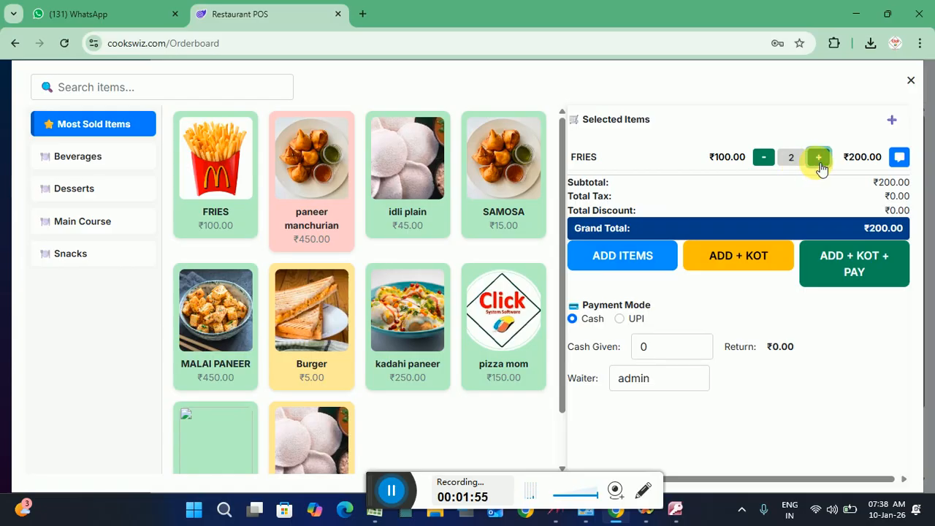
pyautogui.click(417, 188)
pyautogui.click(819, 188)
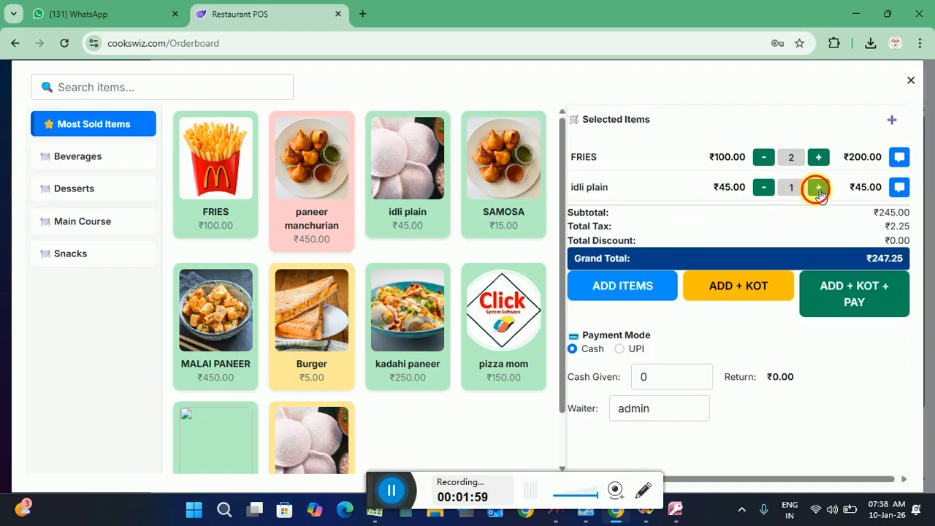
pyautogui.click(818, 189)
pyautogui.click(818, 189)
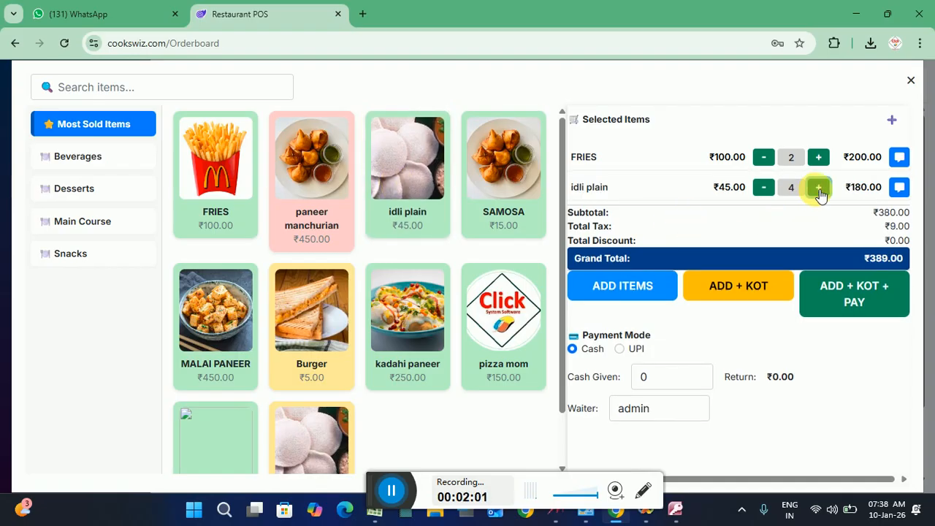
# Add Burger ×2 to the order and bring up the Add Manual Product form
pyautogui.click(420, 332)
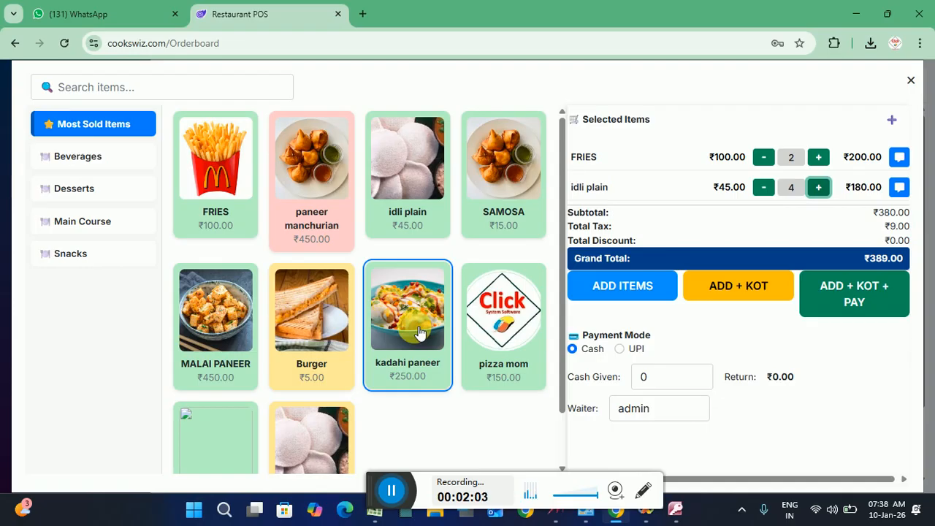
pyautogui.click(301, 343)
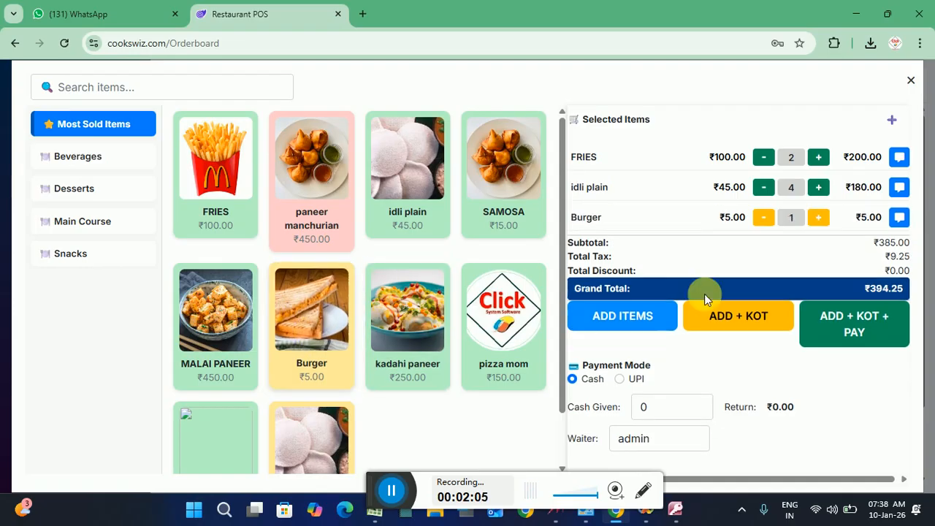
pyautogui.click(820, 218)
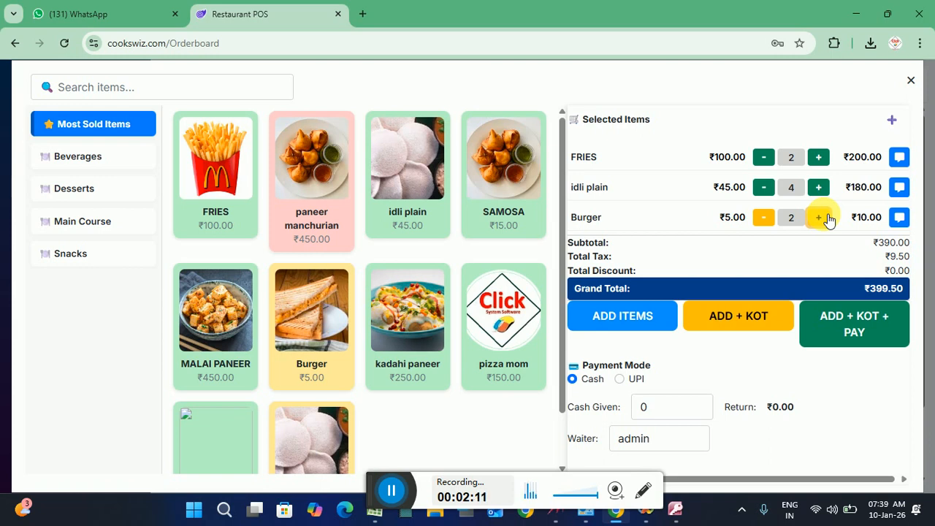
pyautogui.click(891, 121)
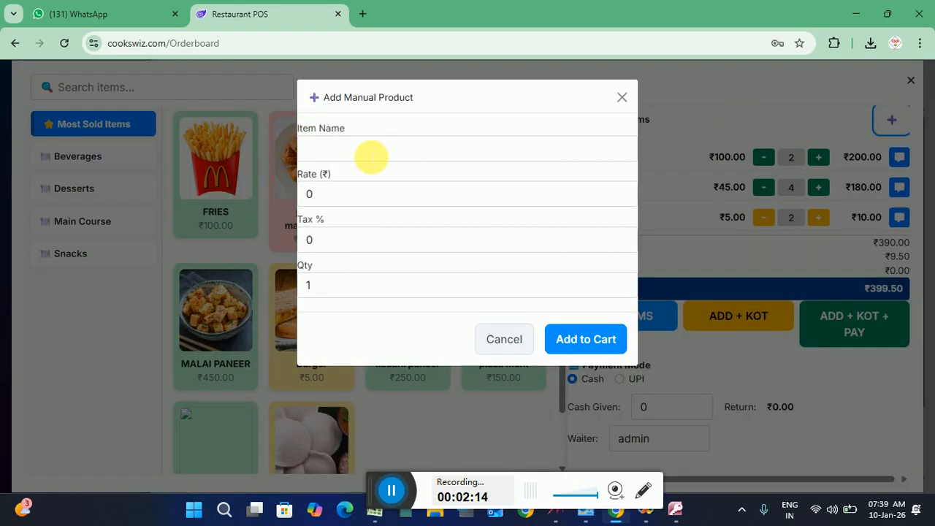
# Add a manual item named WATER 1 LTR at rate ₹20 to the cart
pyautogui.click(372, 154)
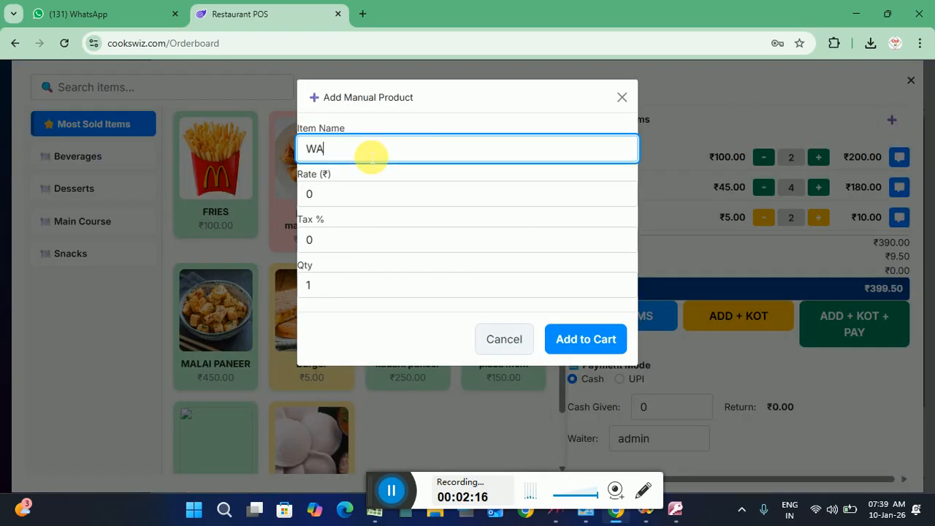
pyautogui.write('WATER RS 2')
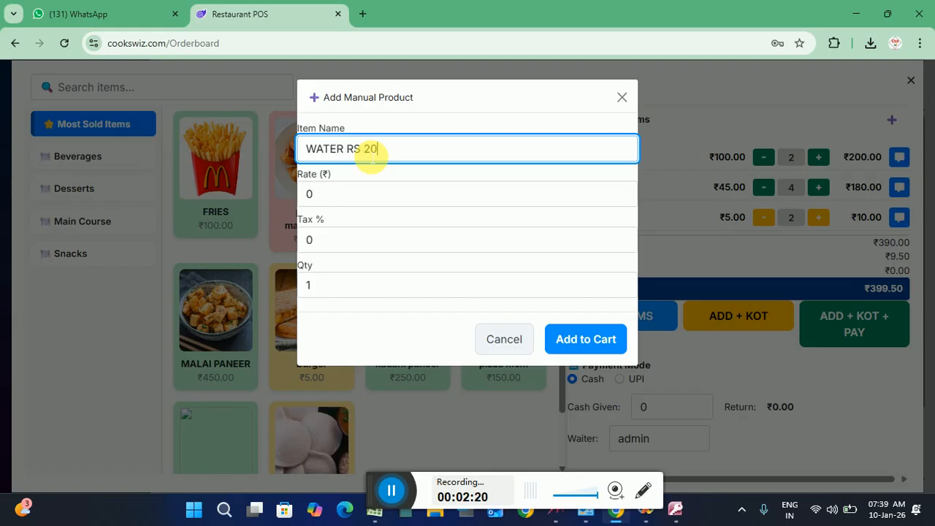
pyautogui.write('0')
pyautogui.click(321, 194)
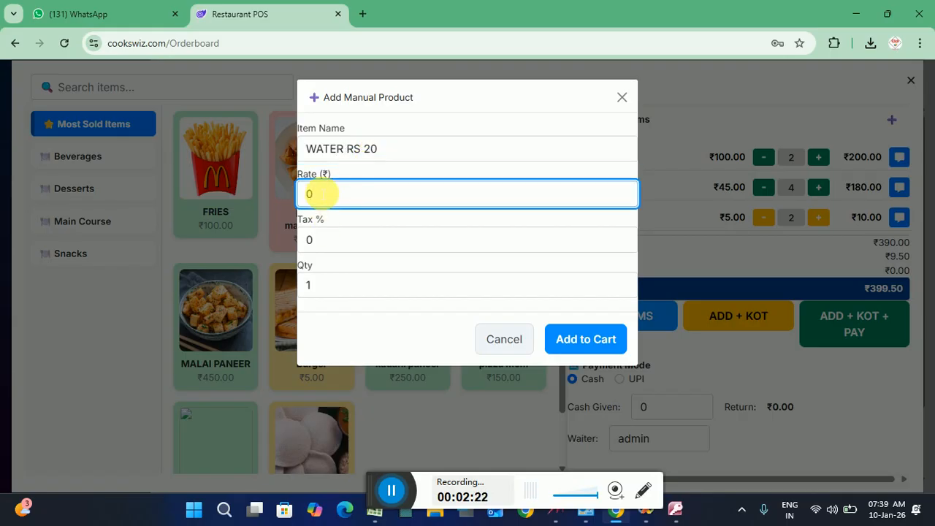
pyautogui.write('20')
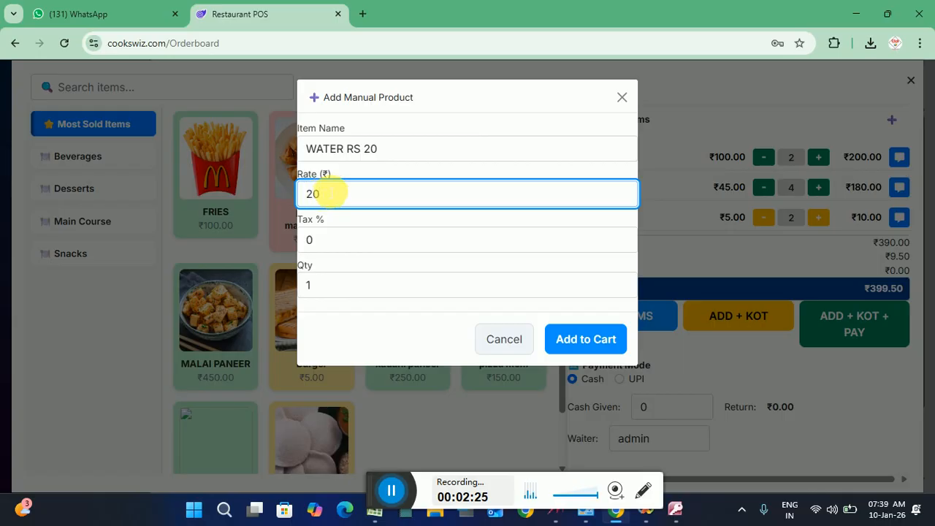
pyautogui.click(389, 149)
pyautogui.press('BackSpace')
pyautogui.press('BackSpace')
pyautogui.press('BackSpace')
pyautogui.press('BackSpace')
pyautogui.press('BackSpace')
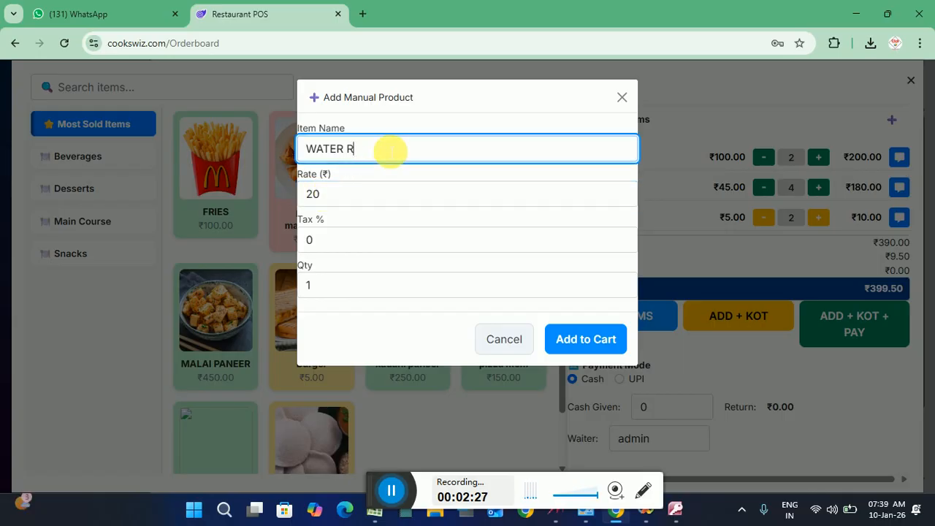
pyautogui.write('1 LTR')
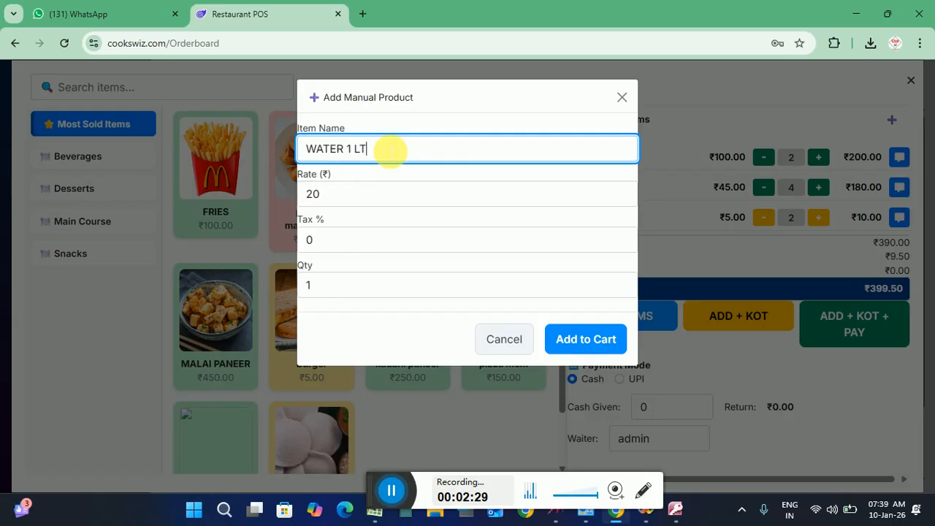
pyautogui.click(572, 341)
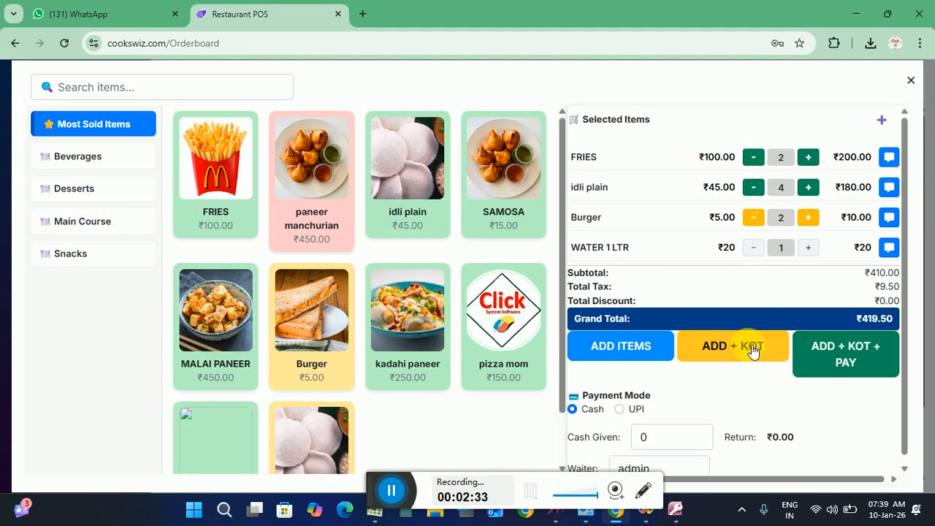
pyautogui.click(753, 352)
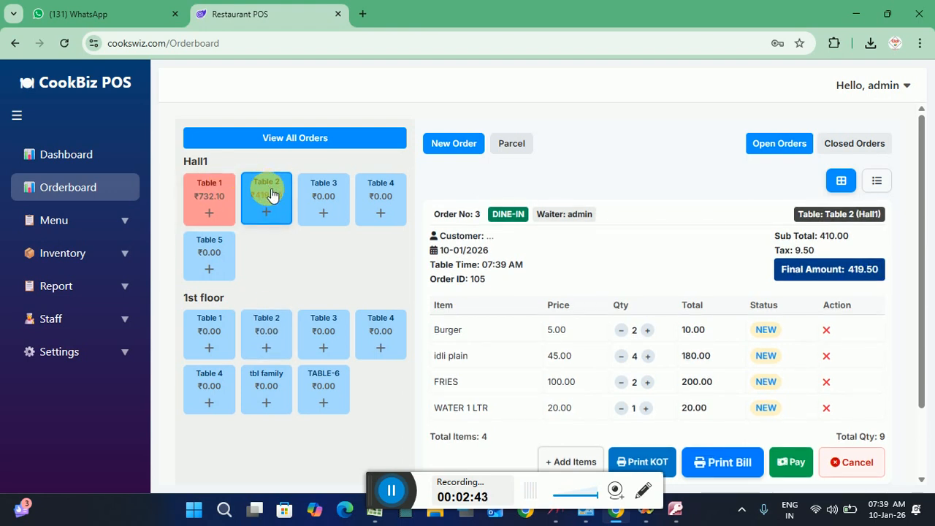
pyautogui.click(217, 194)
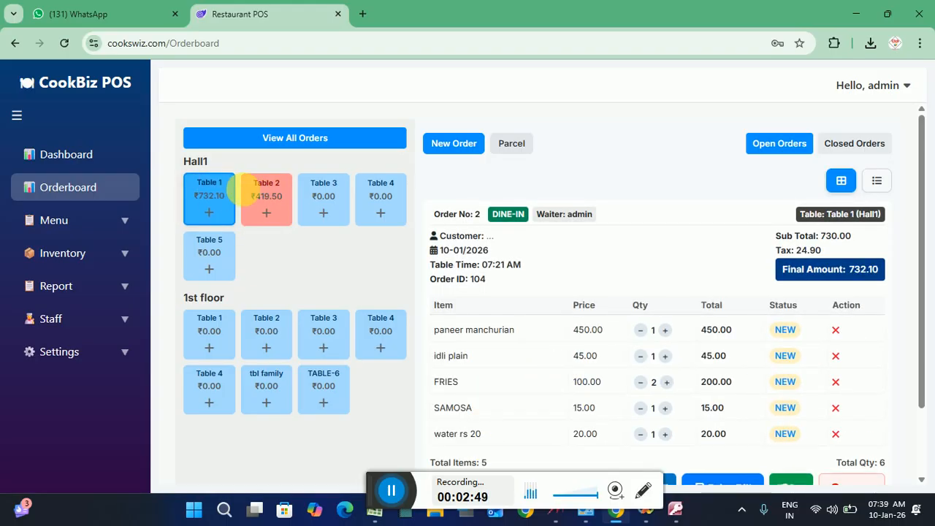
pyautogui.click(263, 195)
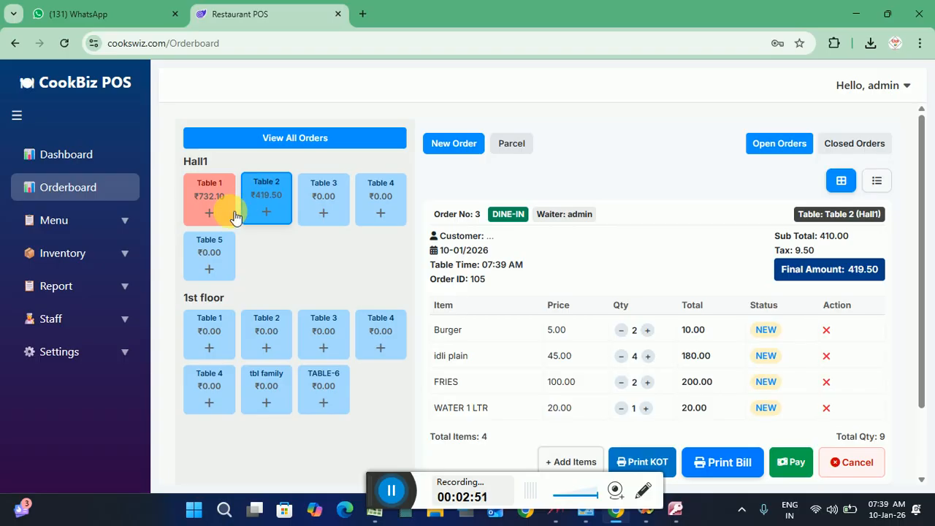
pyautogui.click(212, 214)
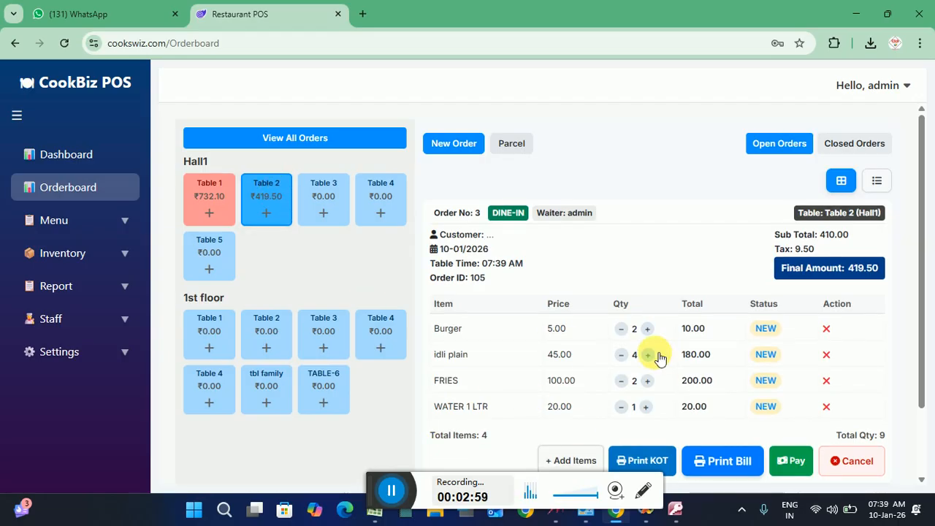
pyautogui.click(267, 213)
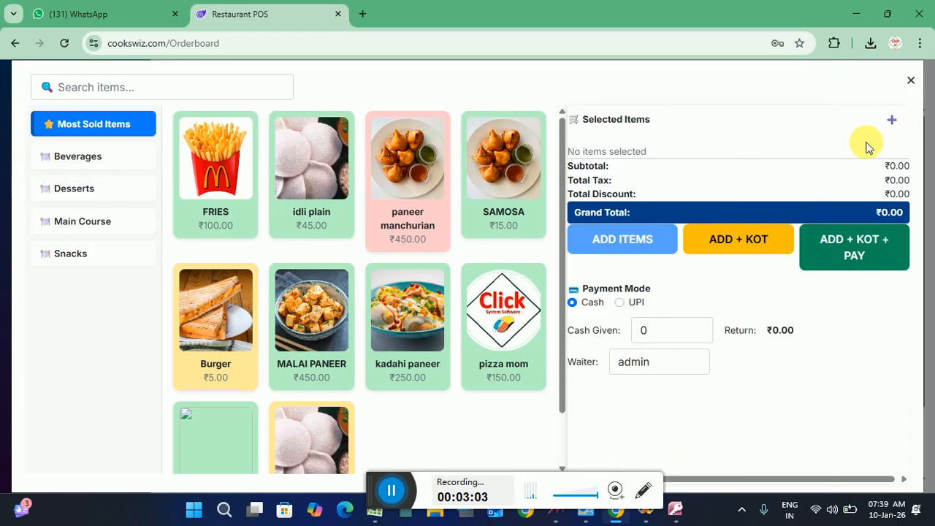
pyautogui.click(910, 79)
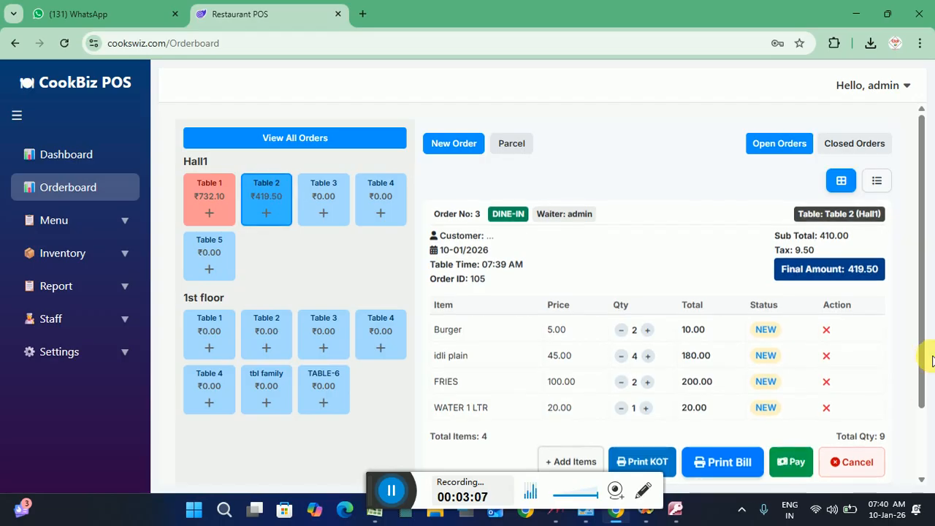
pyautogui.moveTo(921, 335); pyautogui.dragTo(924, 383)
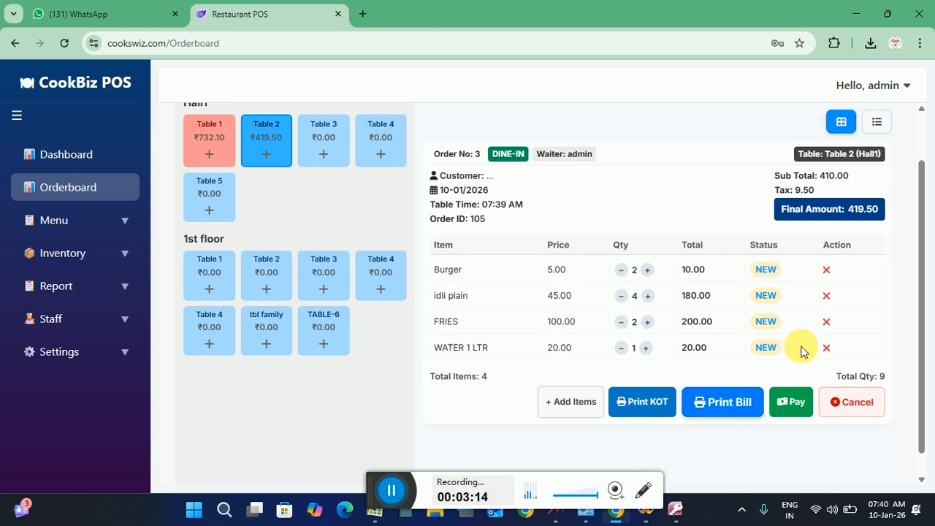
# Start payment for Table 2 and enter the customer's name and mobile number
pyautogui.click(796, 403)
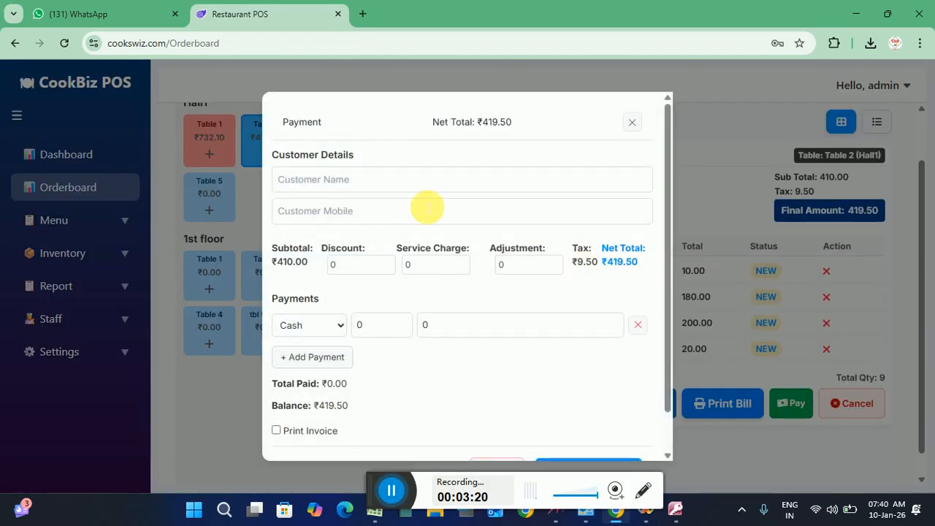
pyautogui.click(357, 179)
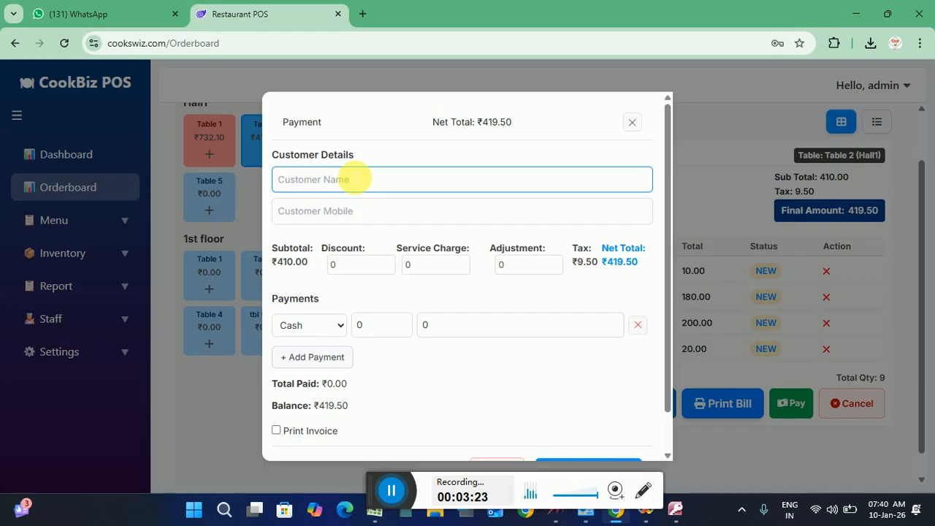
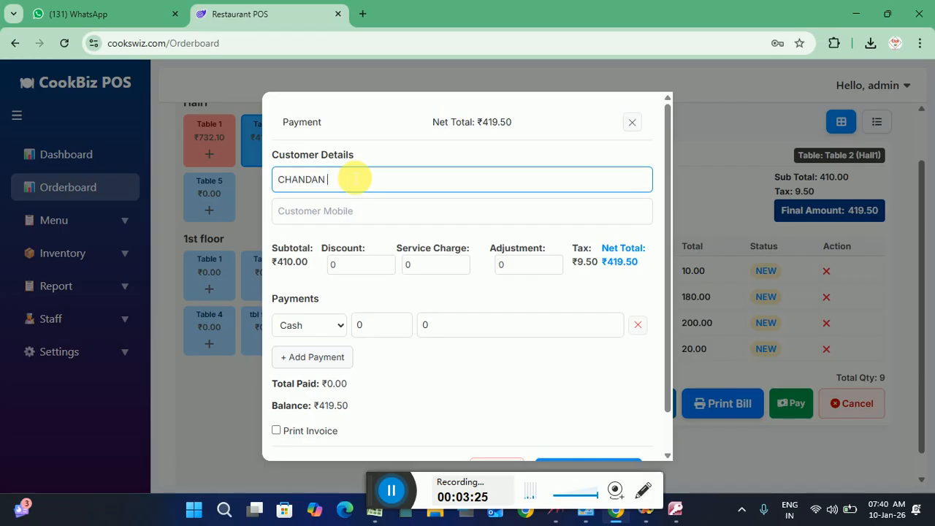
pyautogui.click(334, 226)
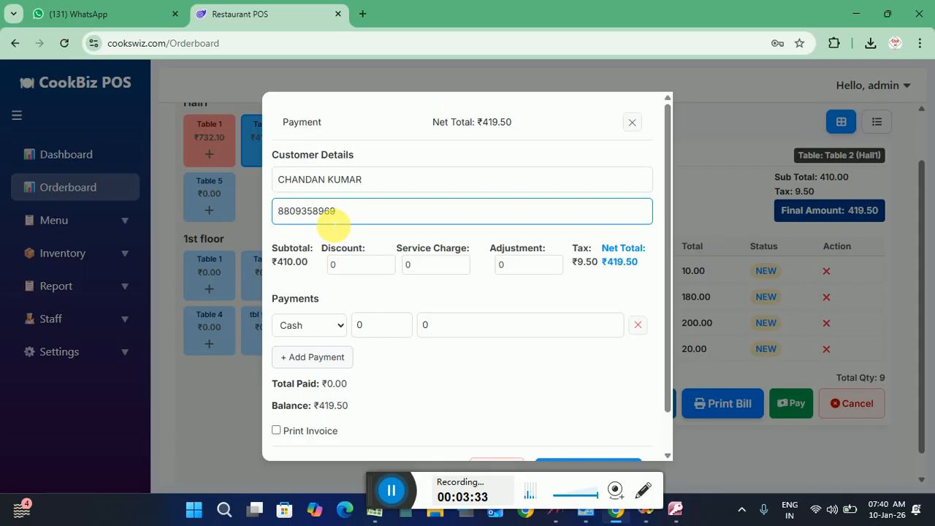
# Set the discount to 10 and the service charge to 0
pyautogui.click(344, 266)
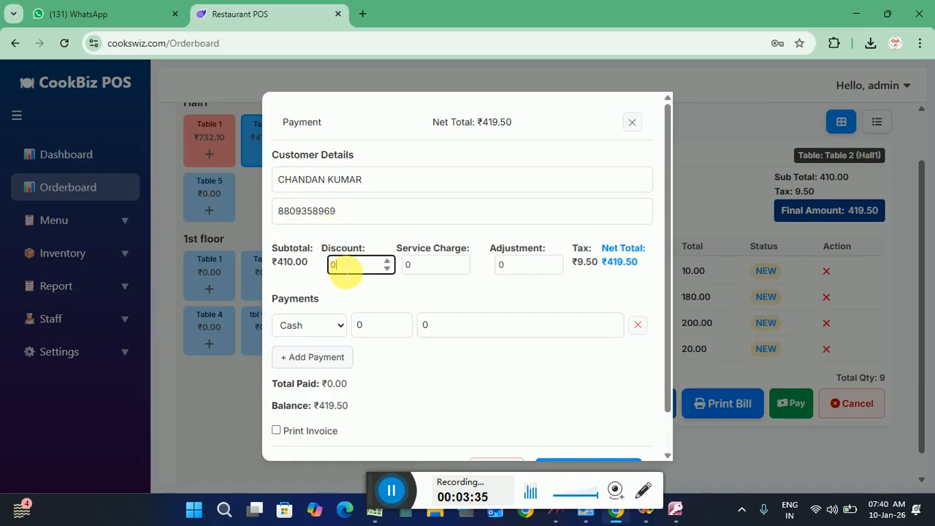
pyautogui.press('BackSpace')
pyautogui.write('10')
pyautogui.click(460, 266)
pyautogui.press('BackSpace')
pyautogui.write('1')
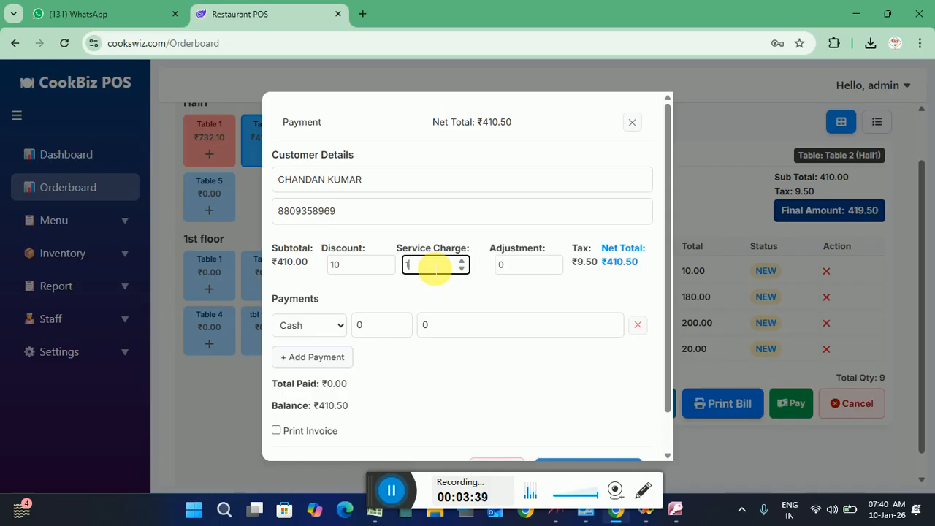
pyautogui.press('BackSpace')
pyautogui.write('0')
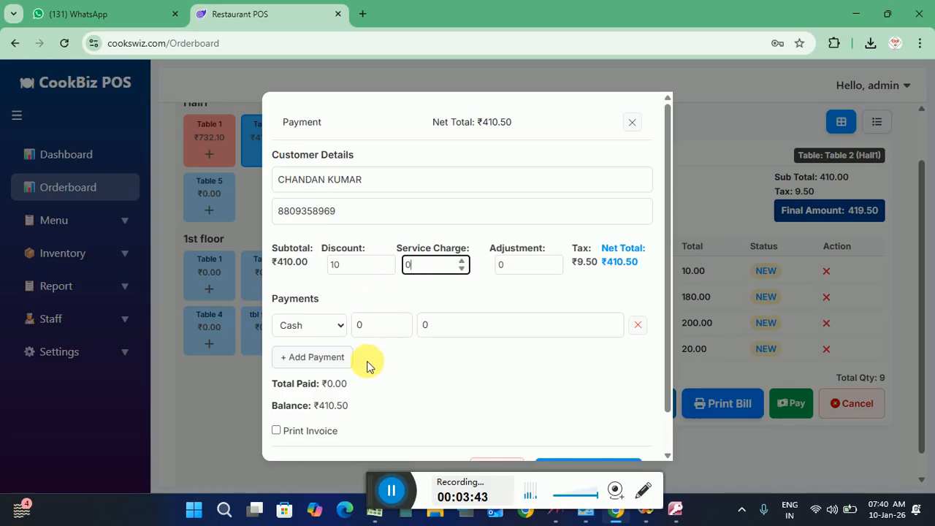
pyautogui.click(322, 420)
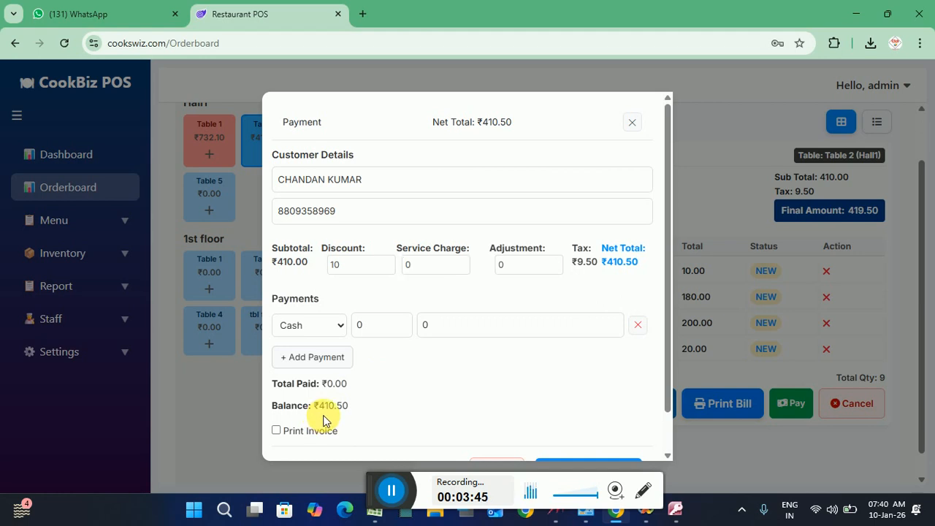
# Split the payment into ₹300 Cash and a second UPI line of ₹109.50
pyautogui.click(374, 330)
pyautogui.press('BackSpace')
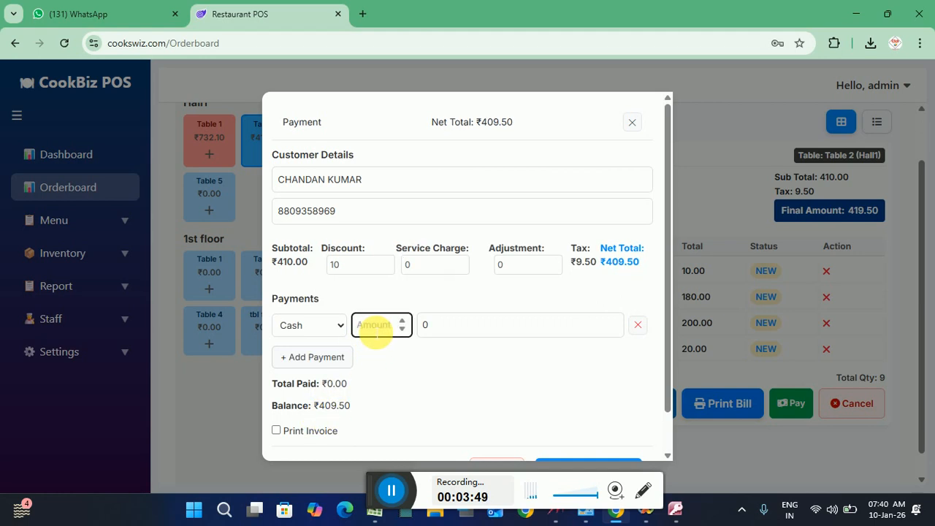
pyautogui.write('300')
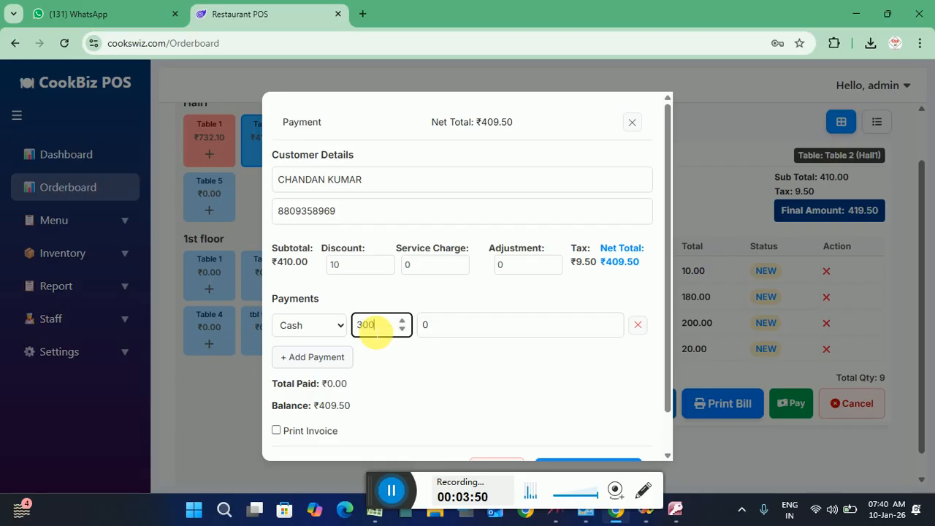
pyautogui.click(314, 325)
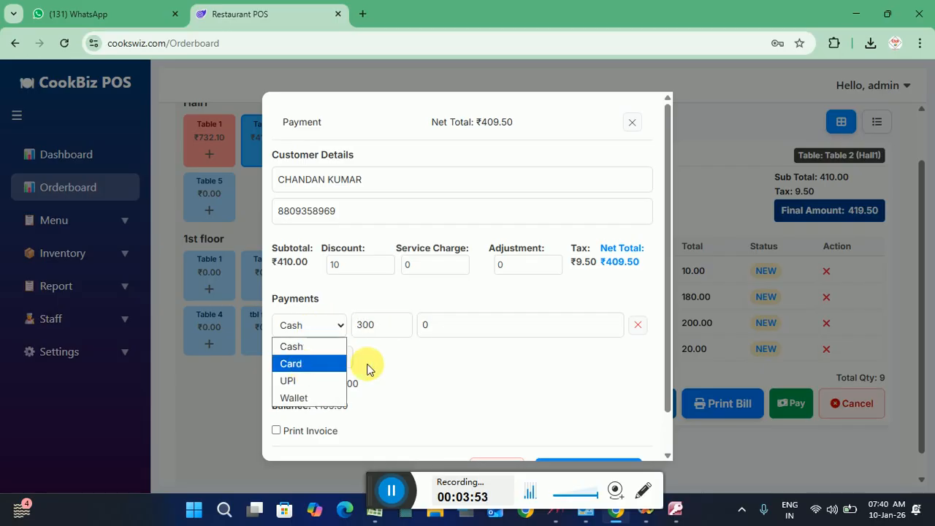
pyautogui.moveTo(381, 373); pyautogui.dragTo(312, 361)
pyautogui.click(314, 360)
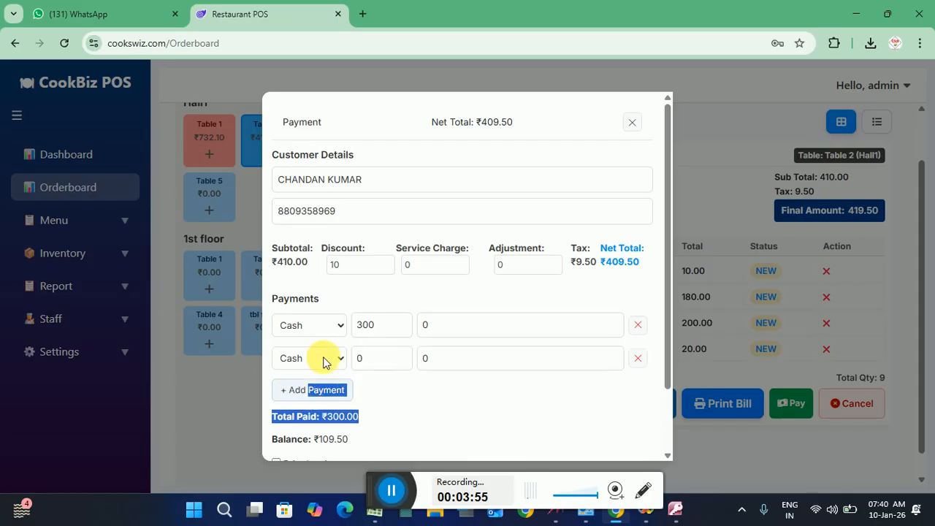
pyautogui.click(332, 358)
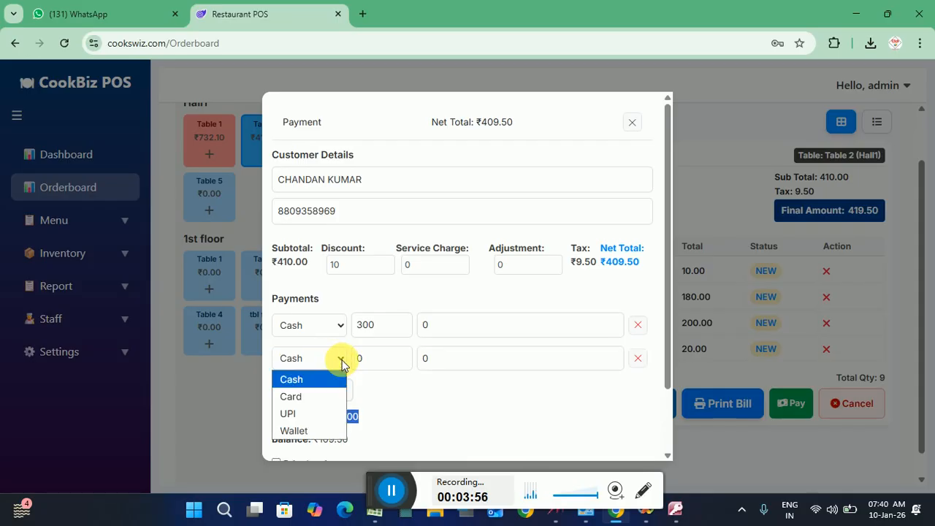
pyautogui.click(319, 413)
pyautogui.click(381, 365)
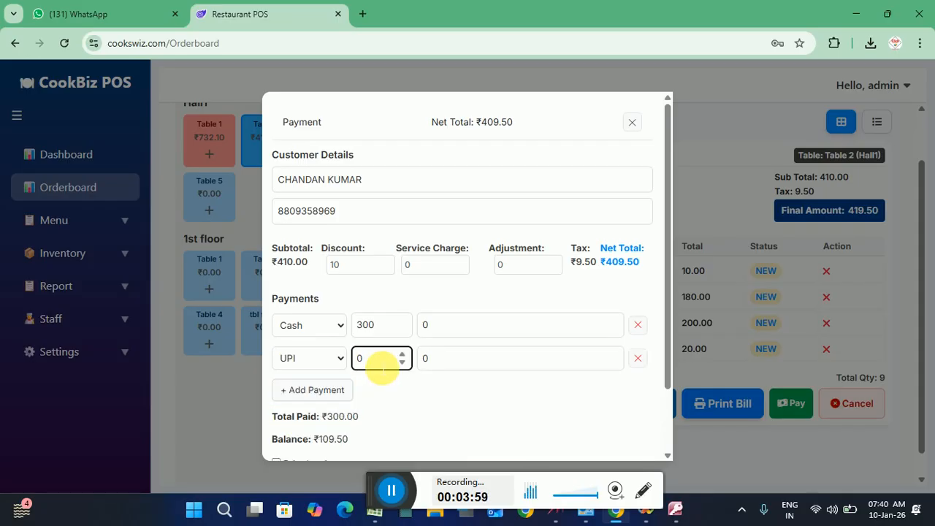
pyautogui.doubleClick(380, 365)
pyautogui.write('109.50')
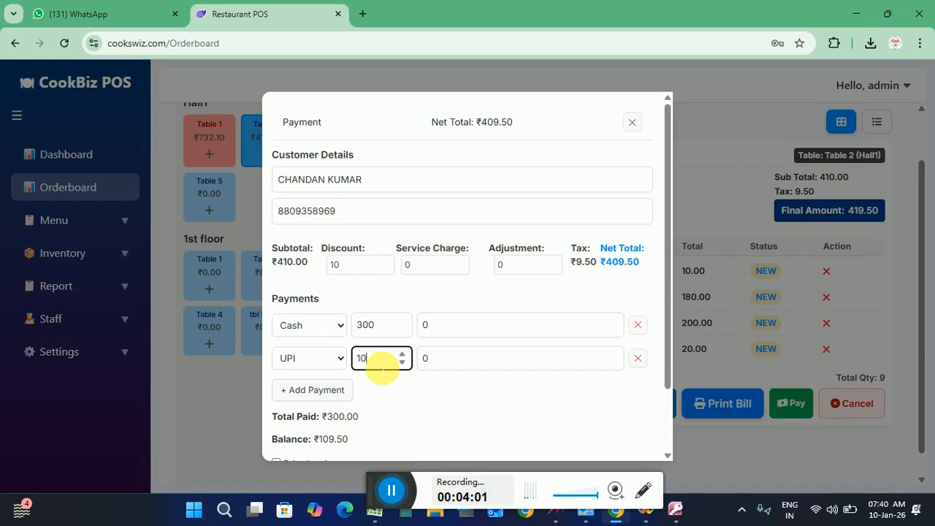
pyautogui.click(387, 409)
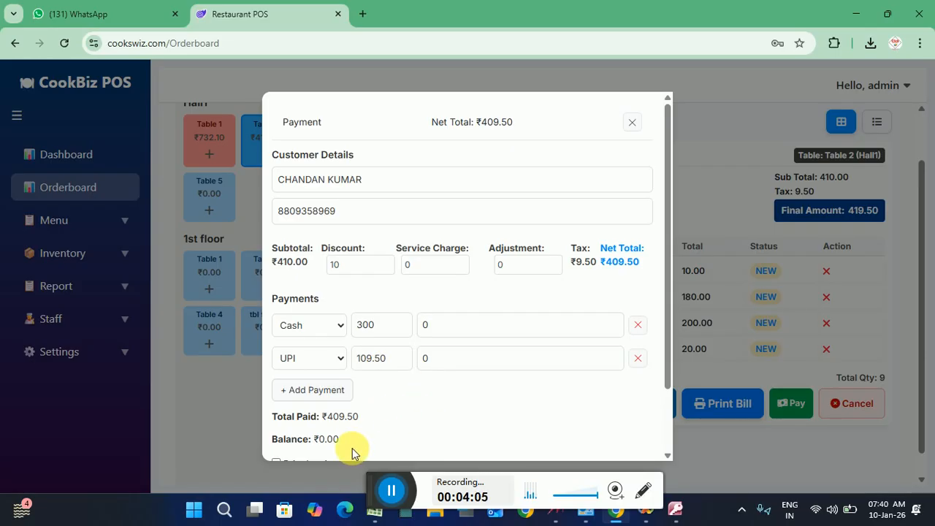
# Tick Print Invoice and complete the ₹409.50 payment, clearing Table 2
pyautogui.moveTo(382, 492); pyautogui.dragTo(567, 497)
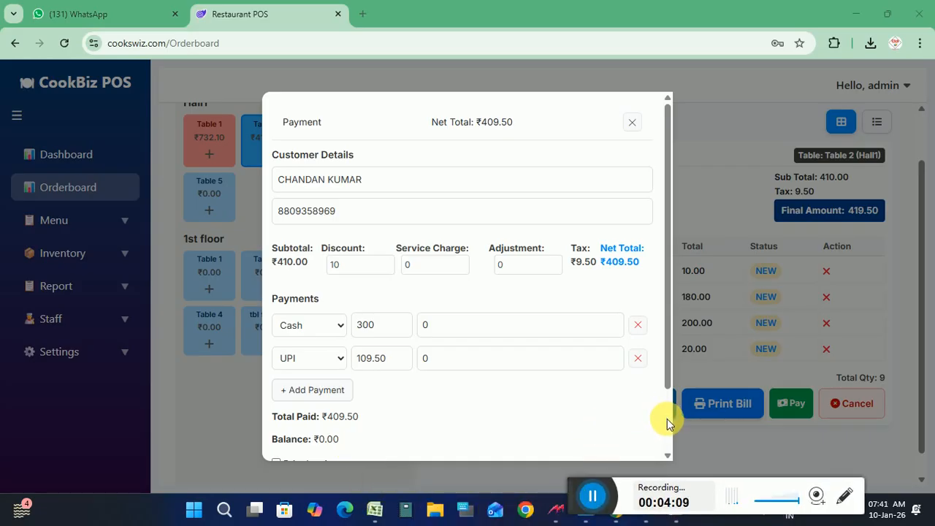
pyautogui.scroll(-1, 667, 419)
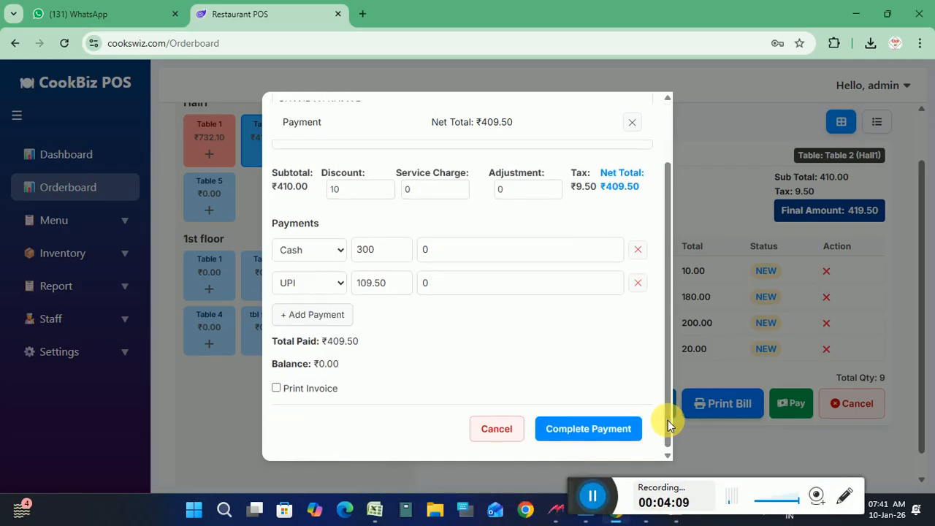
pyautogui.click(276, 386)
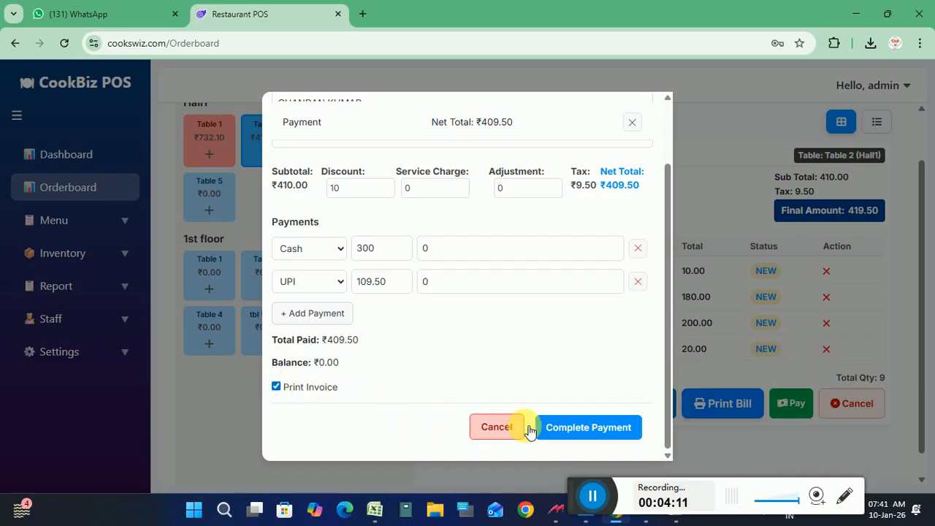
pyautogui.click(595, 427)
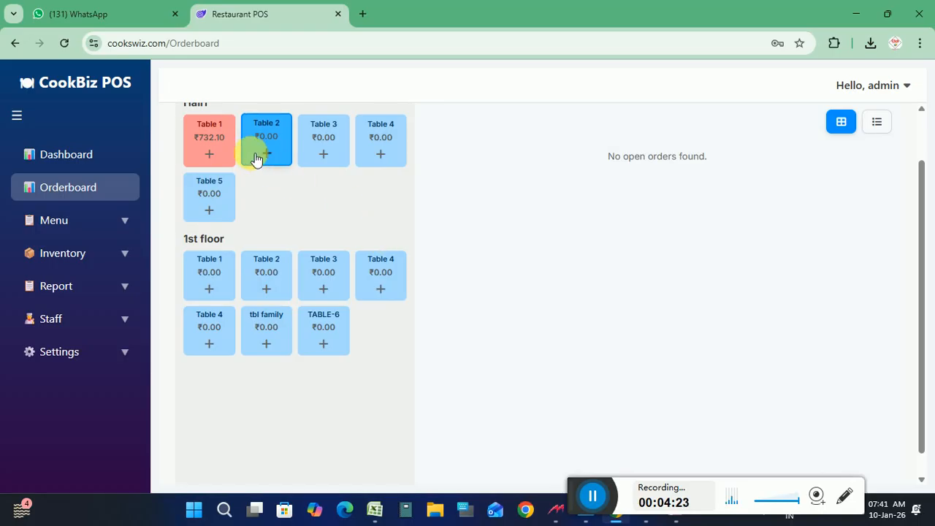
# Place a FRIES and idli plain order for Table 3 via ADD + KOT + PAY, totalling ₹147.25
pyautogui.click(219, 140)
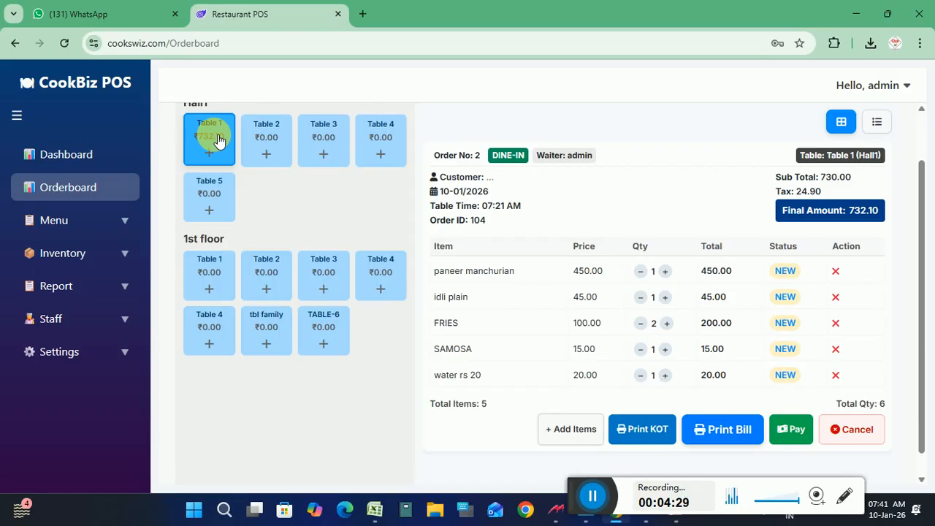
pyautogui.click(326, 146)
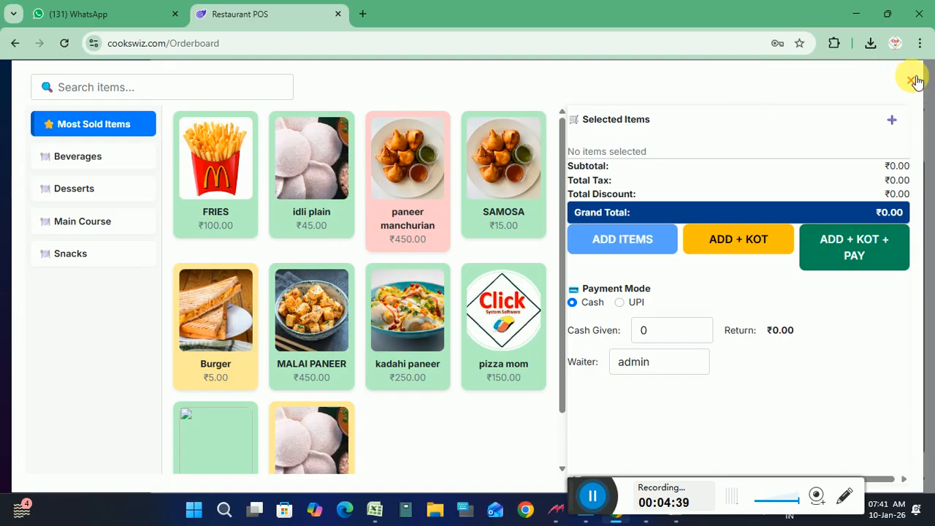
pyautogui.click(248, 159)
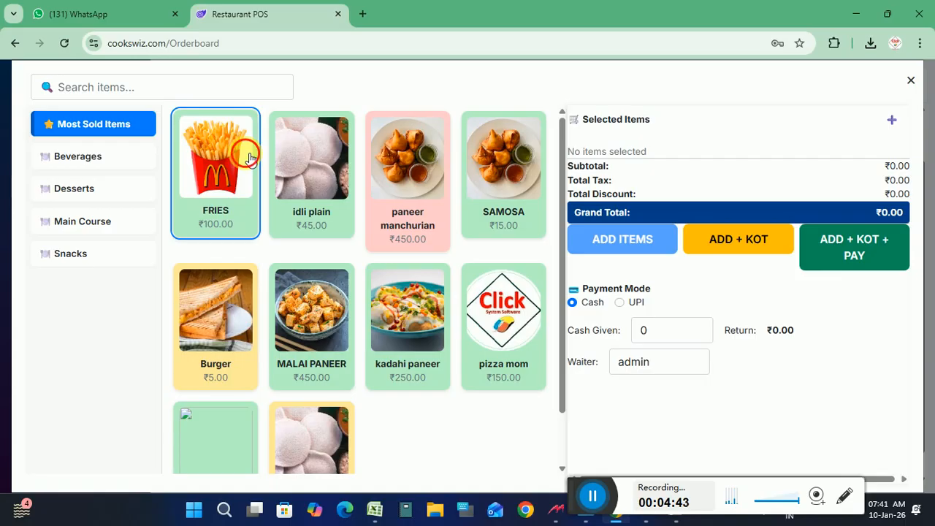
pyautogui.click(290, 165)
pyautogui.click(865, 308)
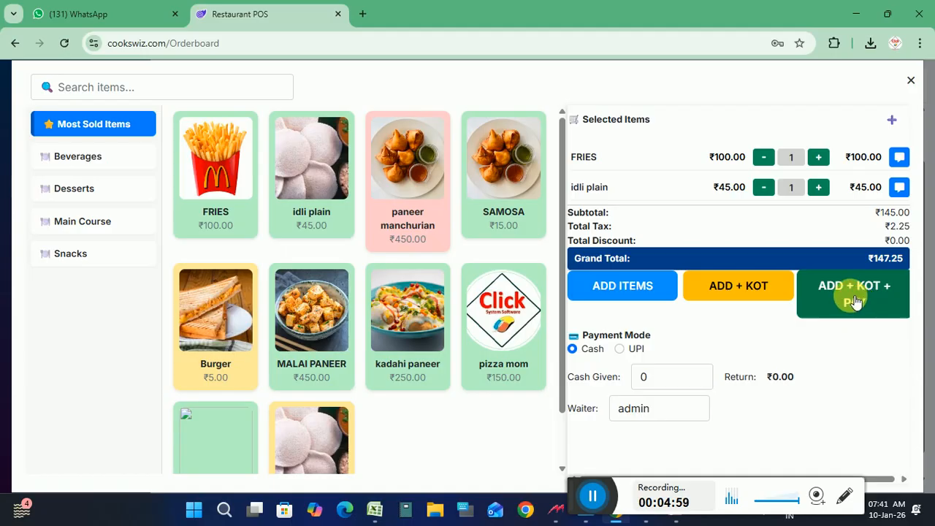
pyautogui.click(855, 299)
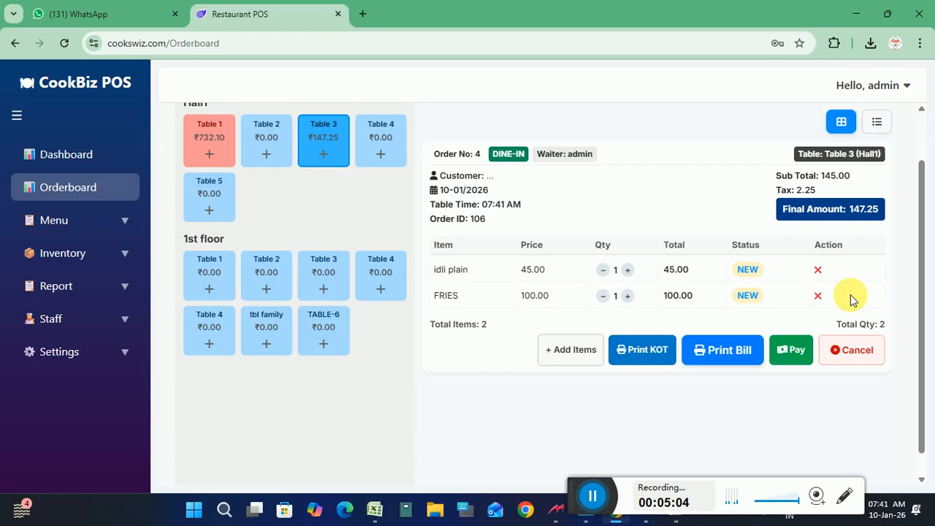
# Cancel Table 3's order without paying, then return to the Dashboard
pyautogui.click(791, 347)
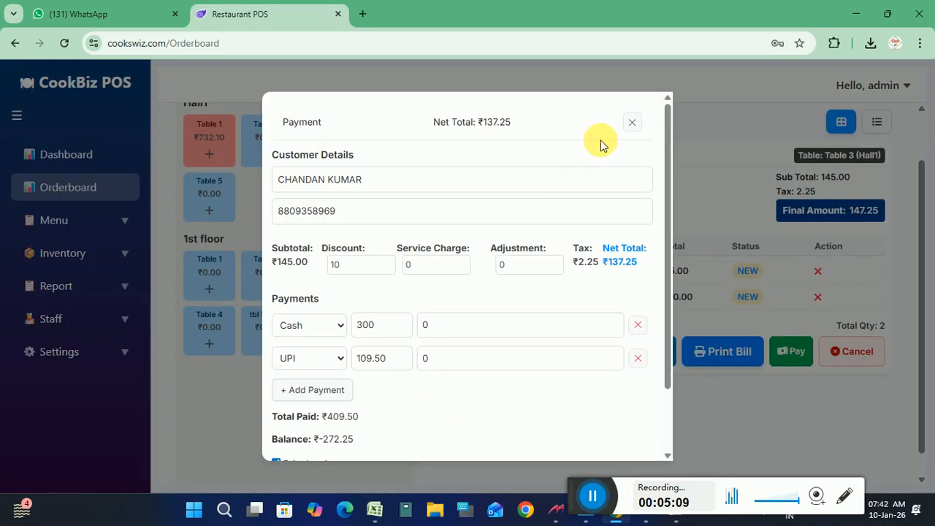
pyautogui.click(632, 123)
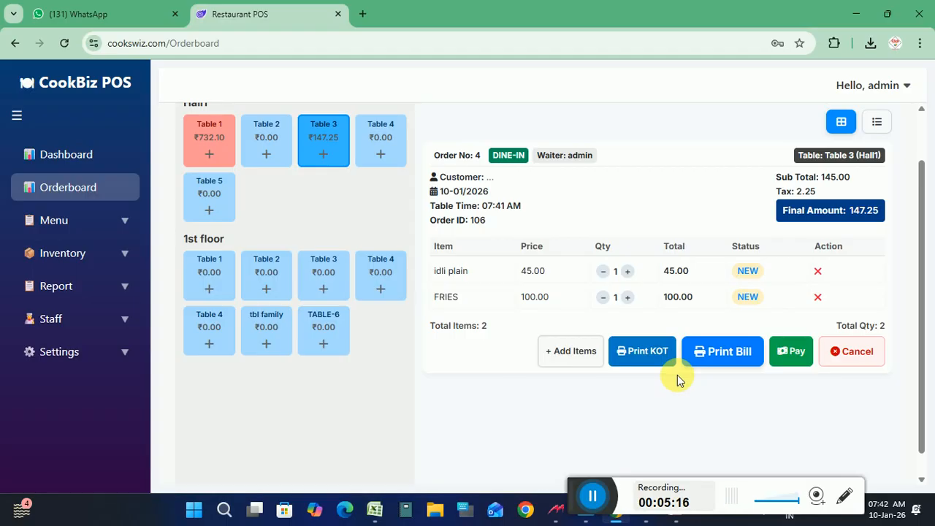
pyautogui.click(861, 355)
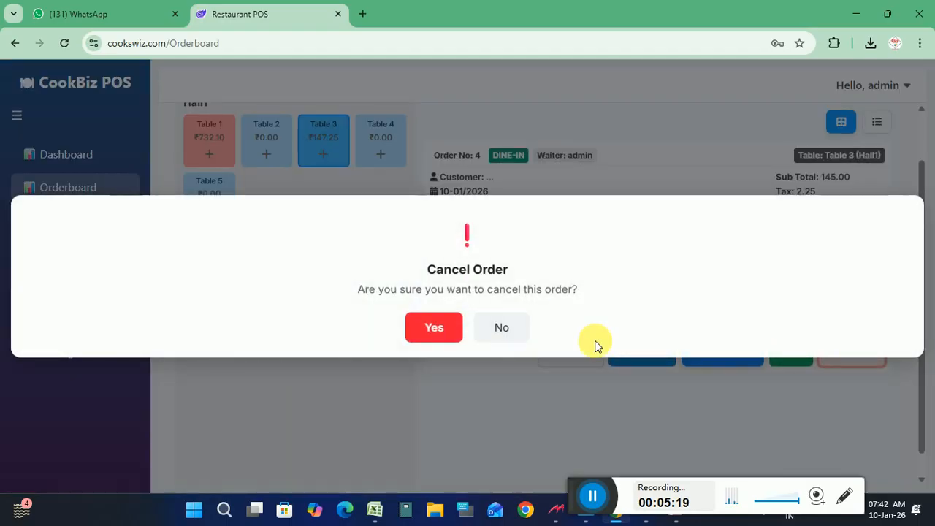
pyautogui.click(436, 330)
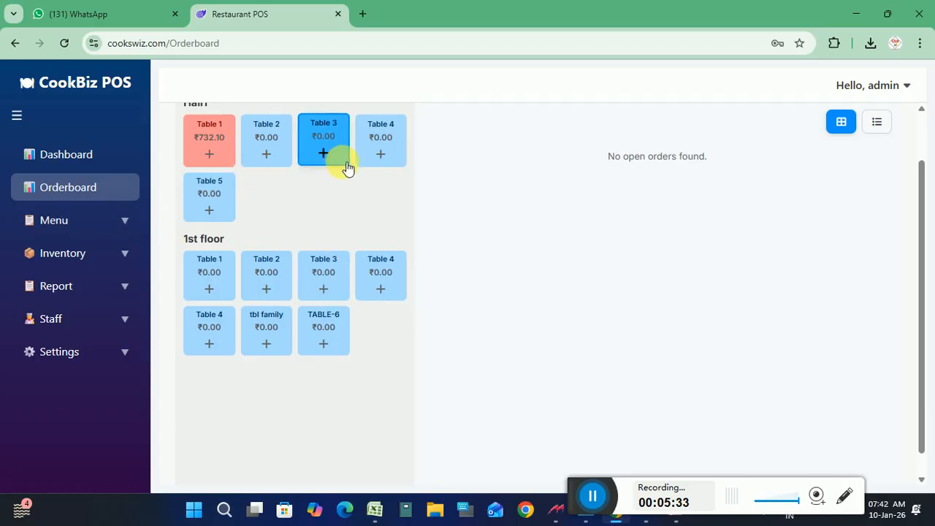
pyautogui.click(73, 156)
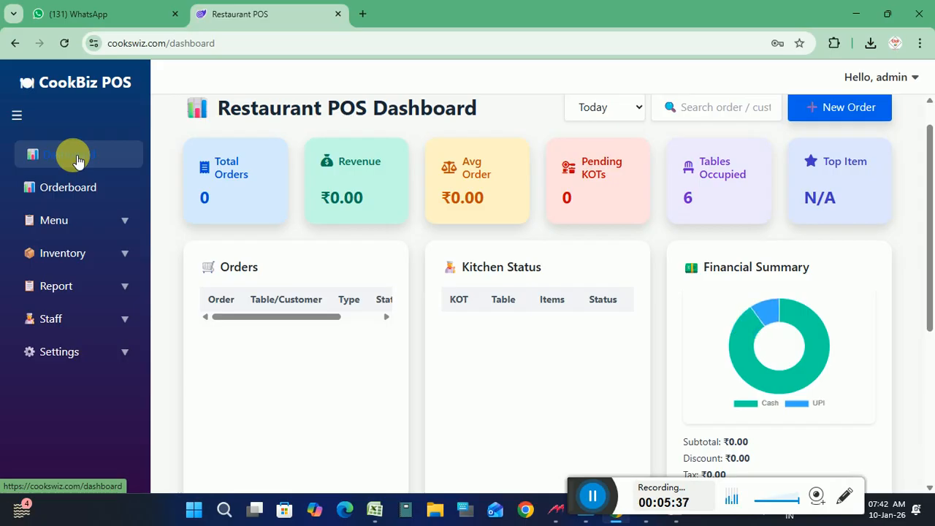
pyautogui.click(638, 109)
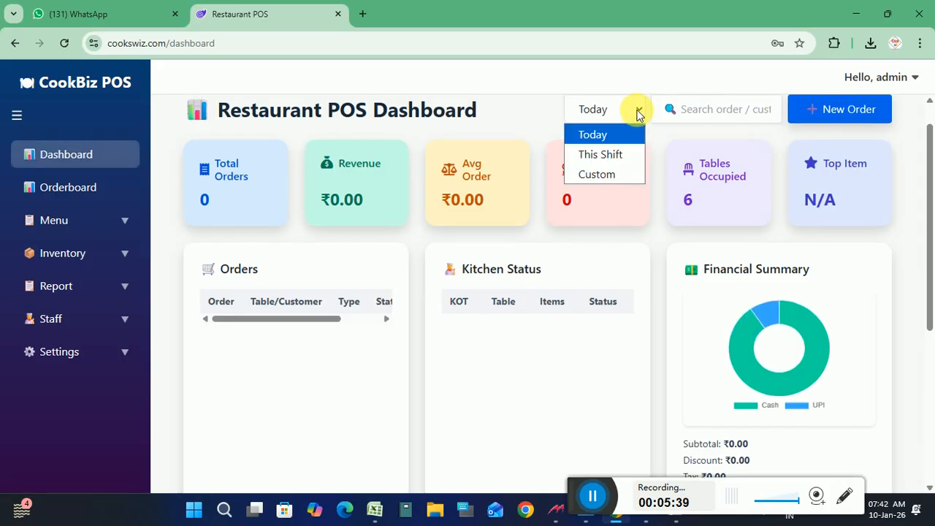
pyautogui.click(592, 137)
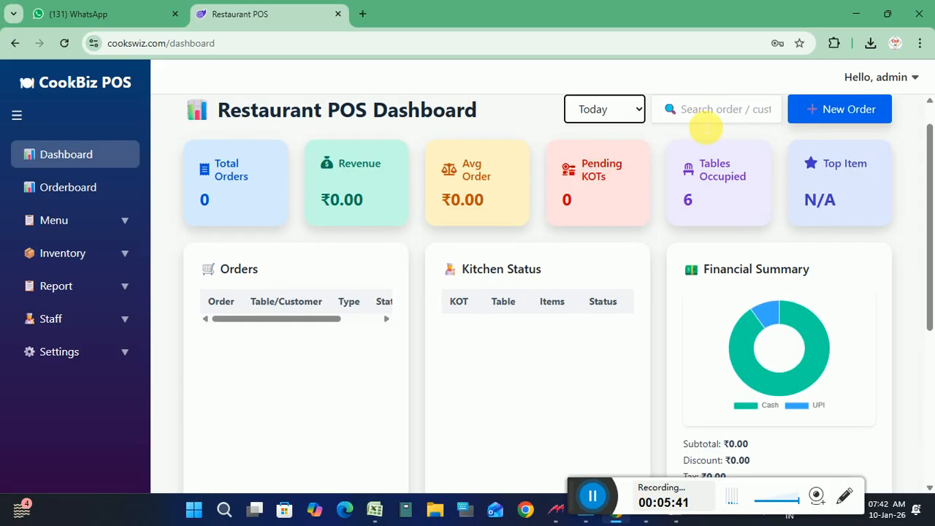
pyautogui.click(705, 121)
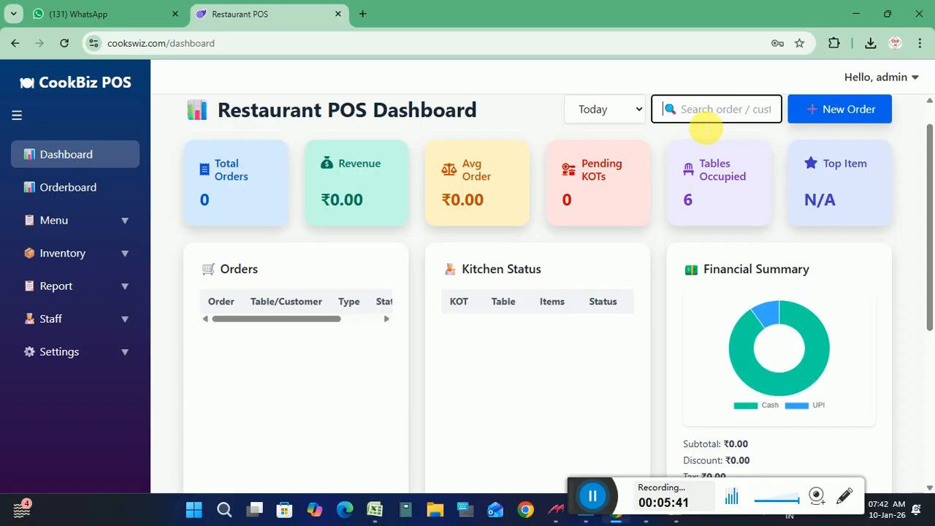
pyautogui.click(98, 288)
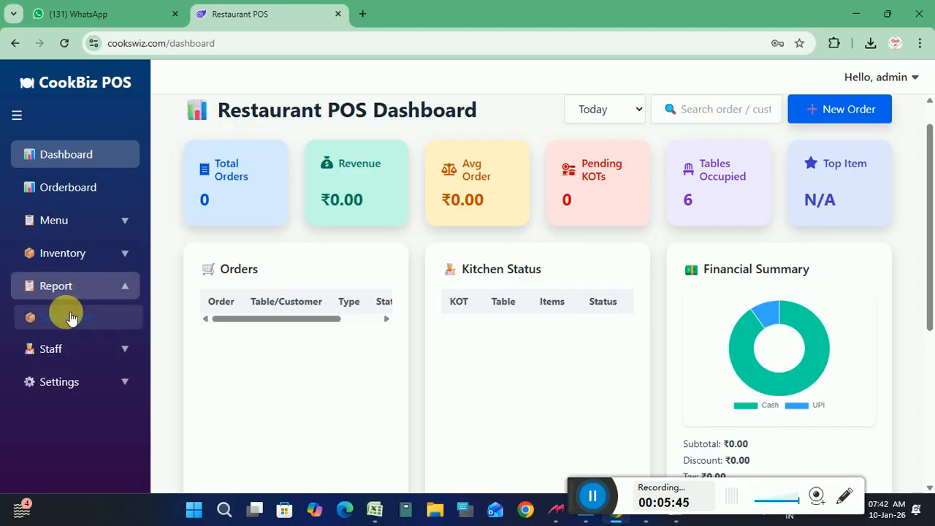
pyautogui.click(70, 316)
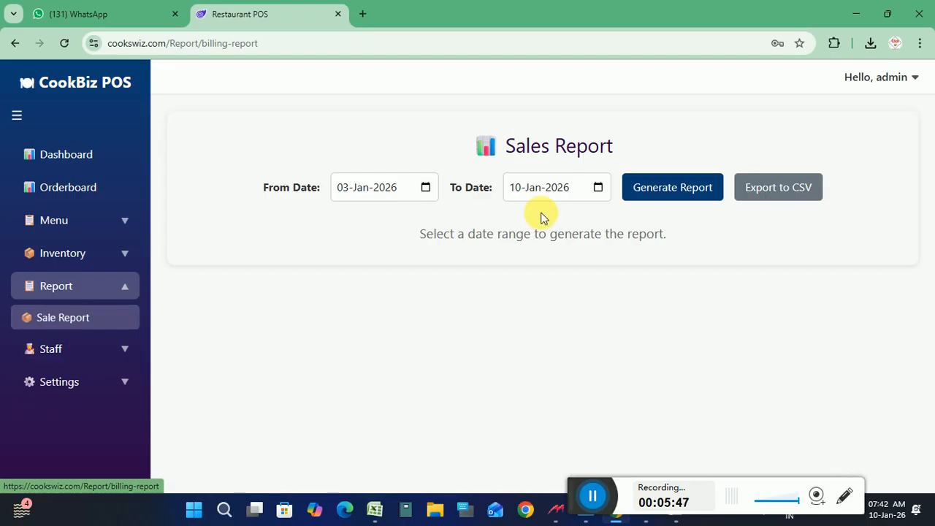
pyautogui.click(675, 199)
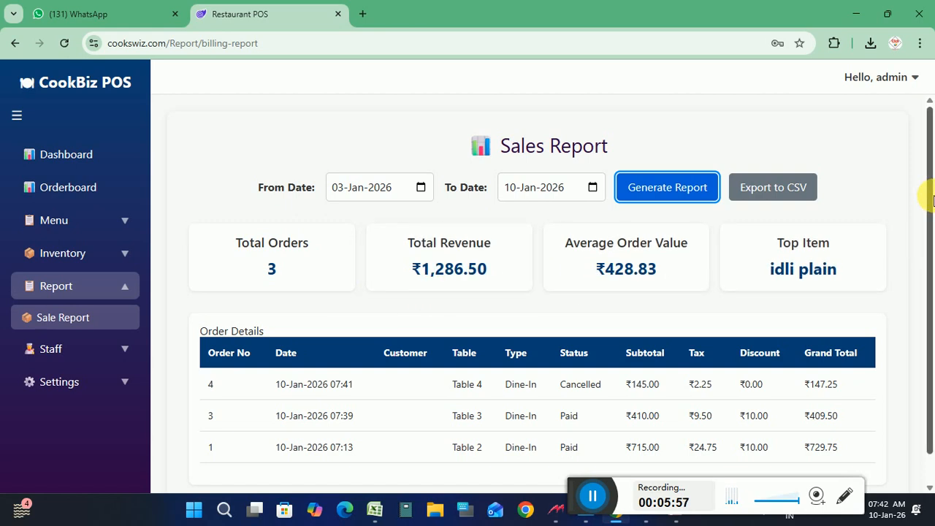
pyautogui.scroll(-1, 931, 197)
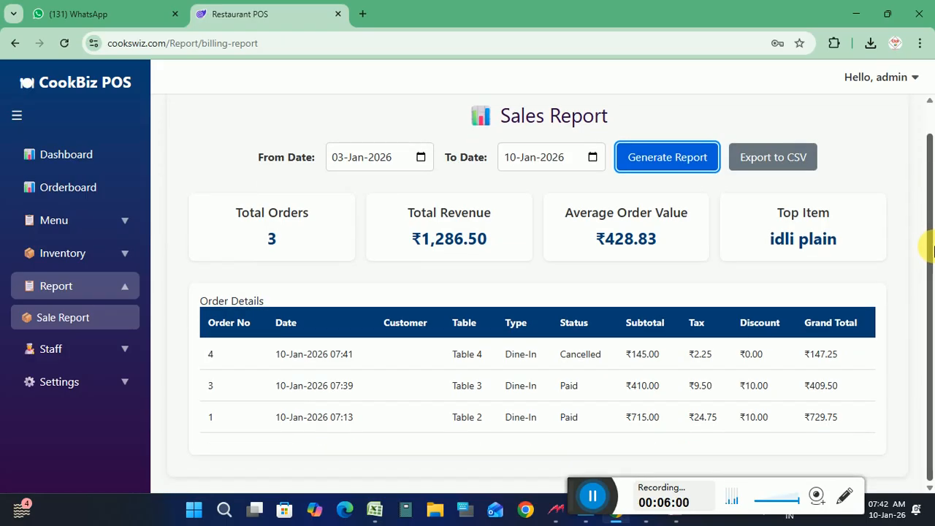
pyautogui.click(83, 151)
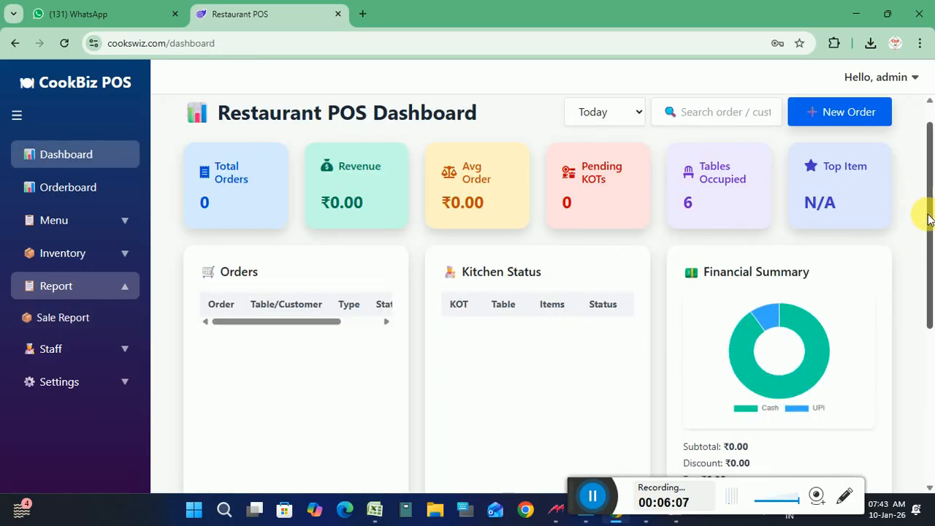
# Go to Menu > Items and enter the new item name WATER 2 LTR
pyautogui.moveTo(928, 209); pyautogui.dragTo(920, 140)
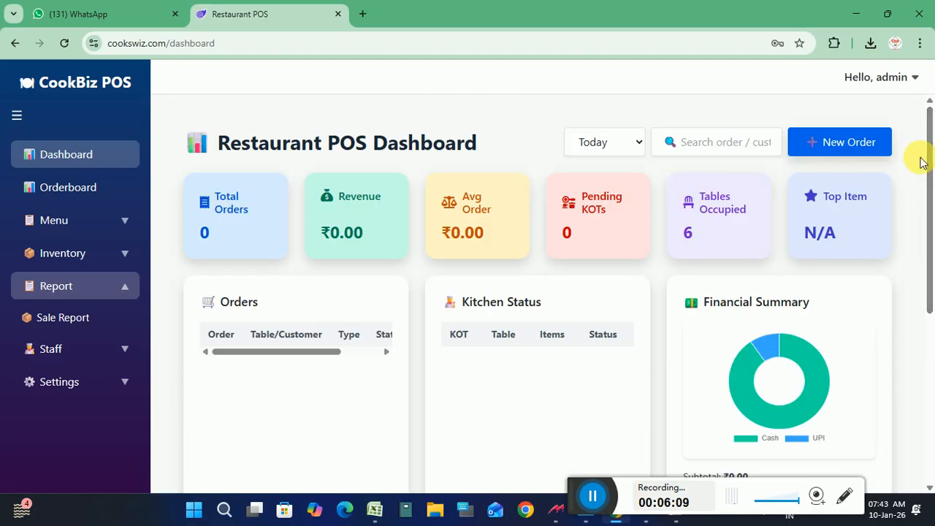
pyautogui.click(66, 196)
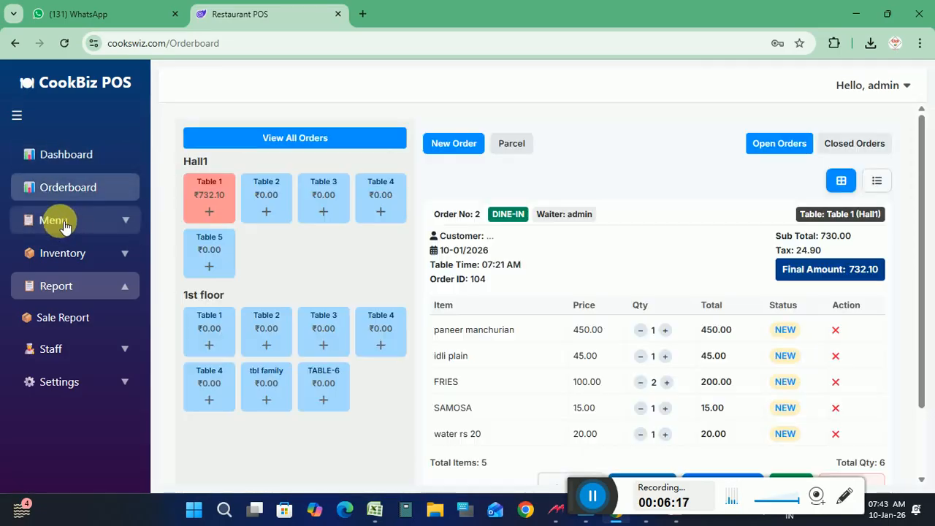
pyautogui.click(63, 223)
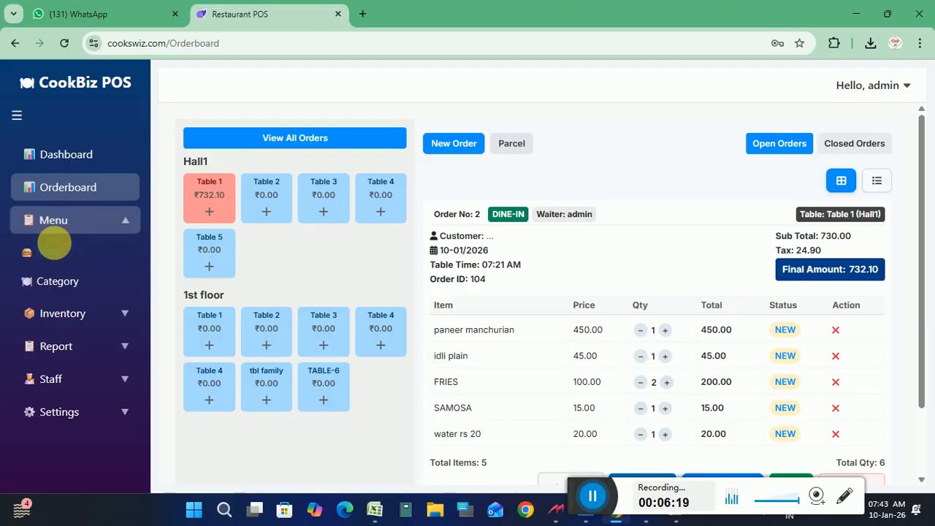
pyautogui.click(59, 252)
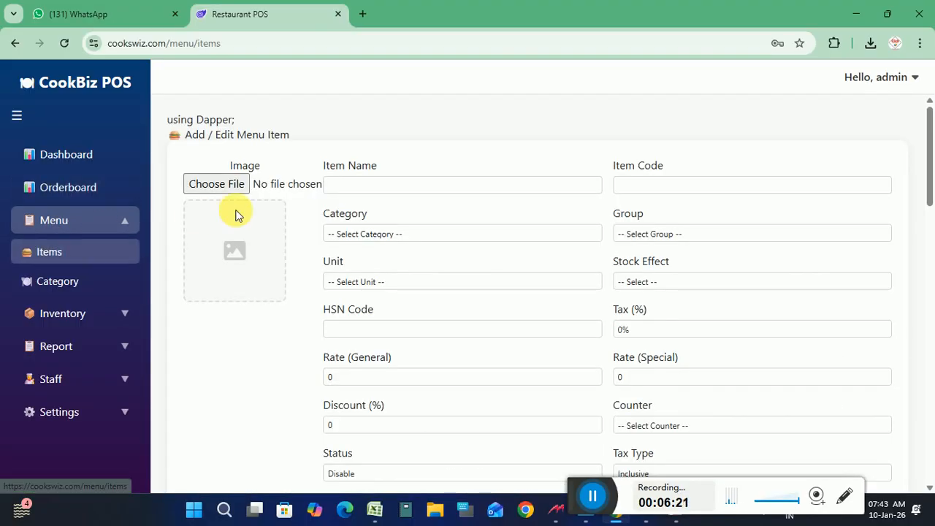
pyautogui.click(391, 185)
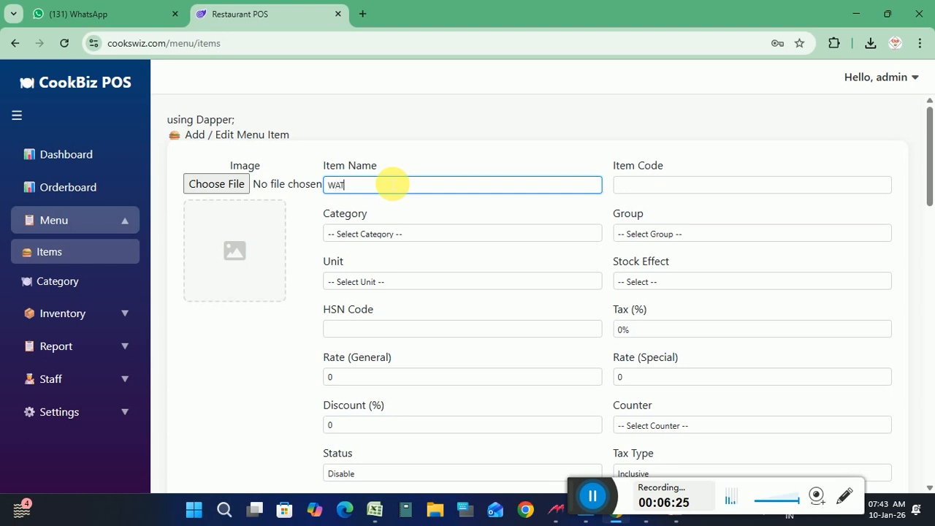
pyautogui.write('WATER 2 LTR')
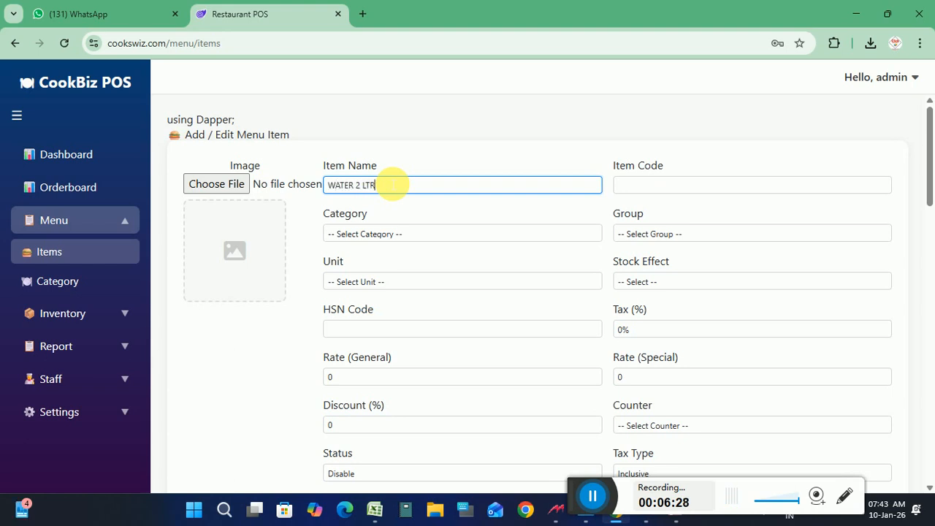
# Set category Main Course, group Veg, unit ML, rate 40, save, and return to the Orderboard
pyautogui.click(380, 235)
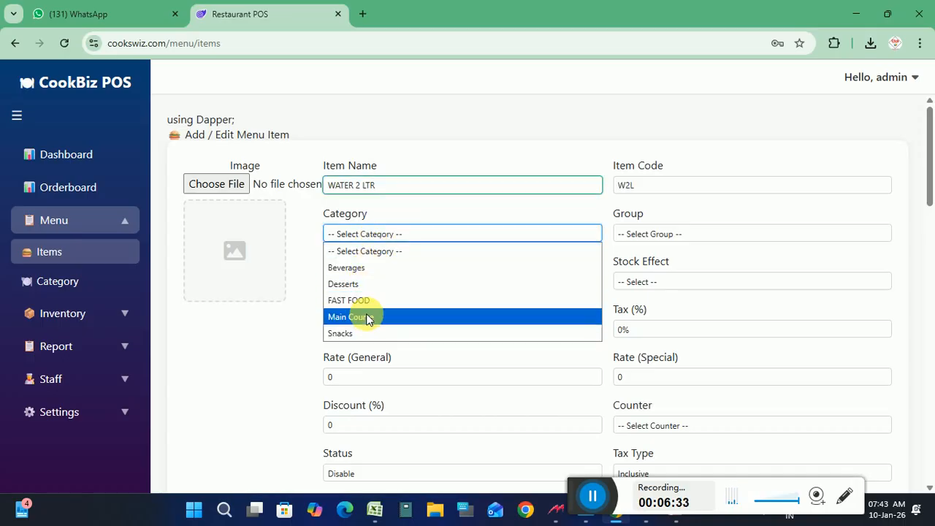
pyautogui.click(367, 319)
pyautogui.click(649, 233)
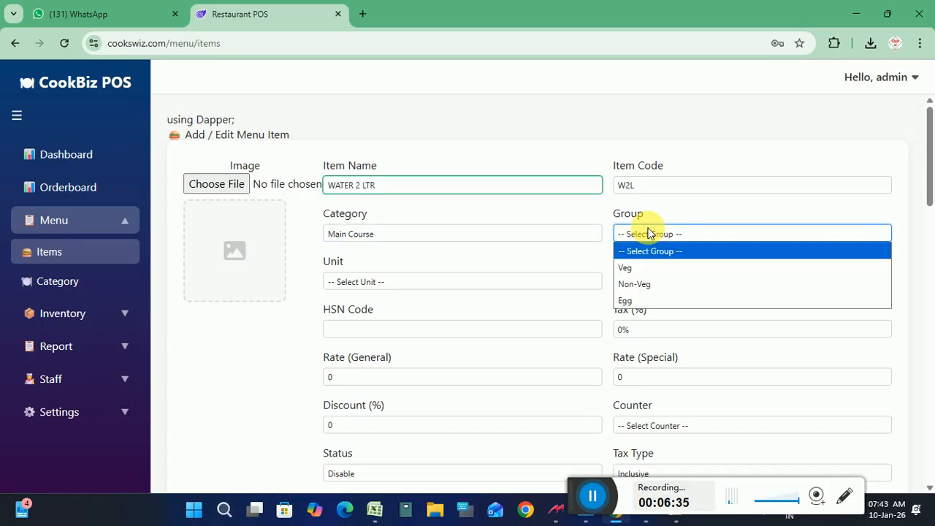
pyautogui.click(635, 268)
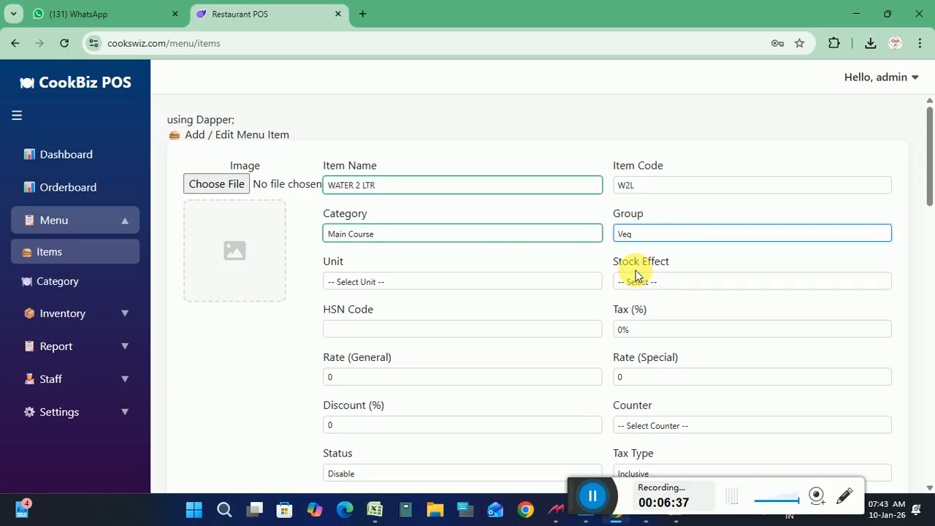
pyautogui.click(359, 281)
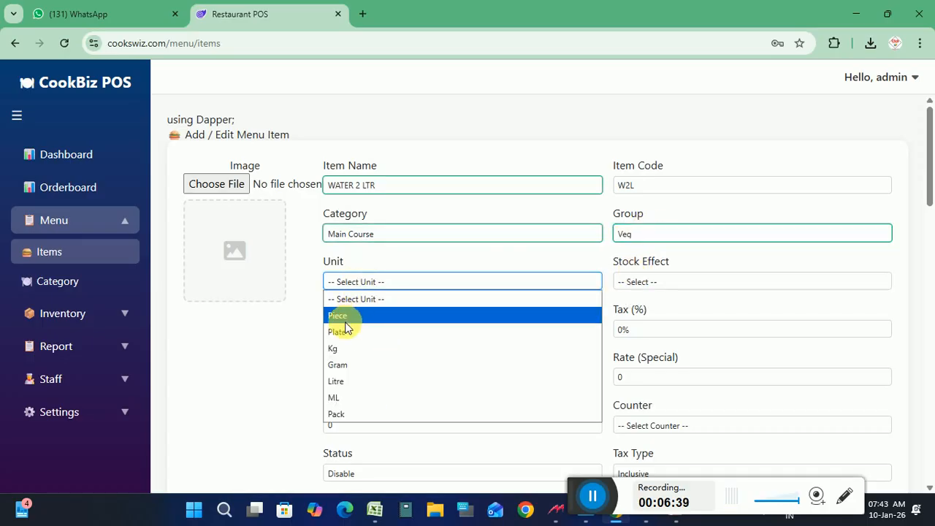
pyautogui.click(348, 399)
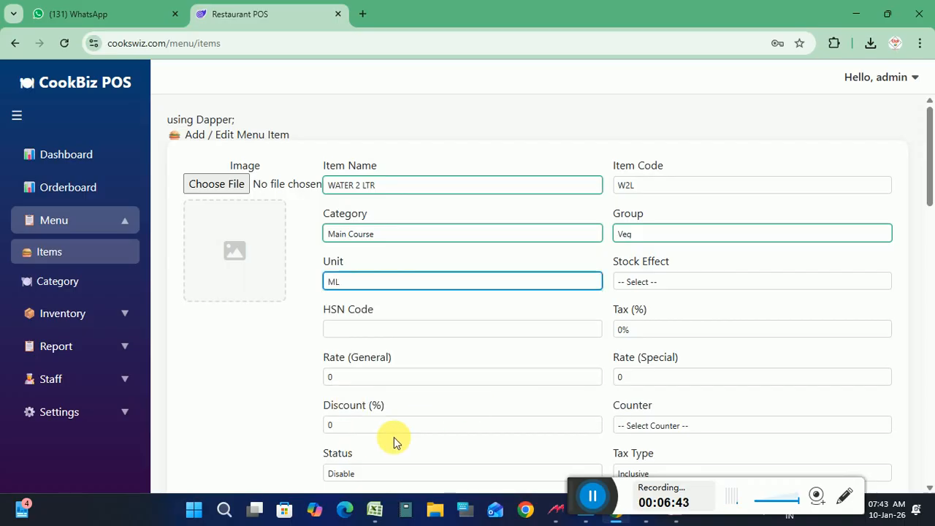
pyautogui.moveTo(928, 175); pyautogui.dragTo(933, 201)
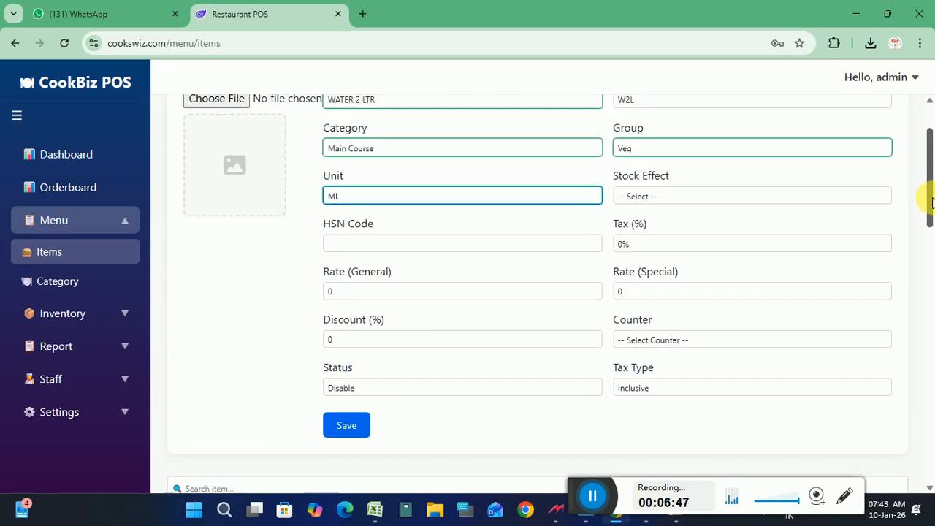
pyautogui.click(353, 297)
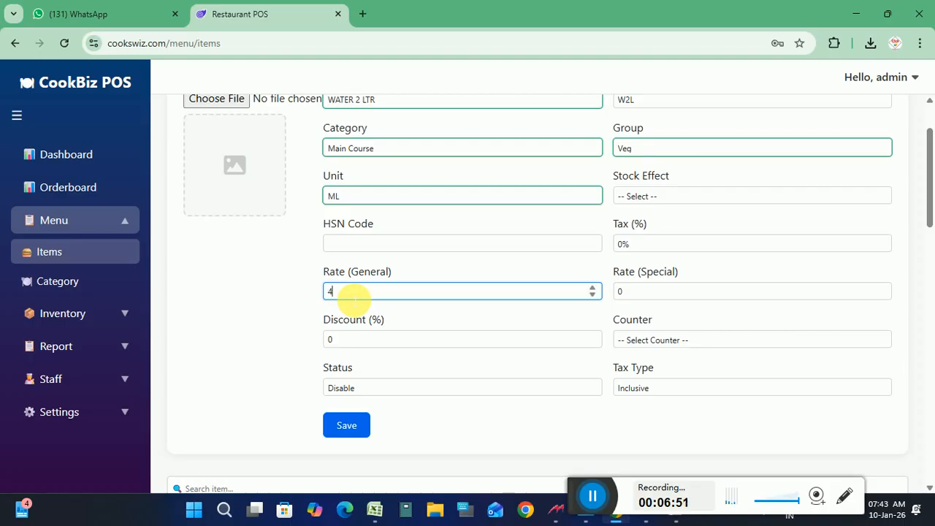
pyautogui.click(344, 432)
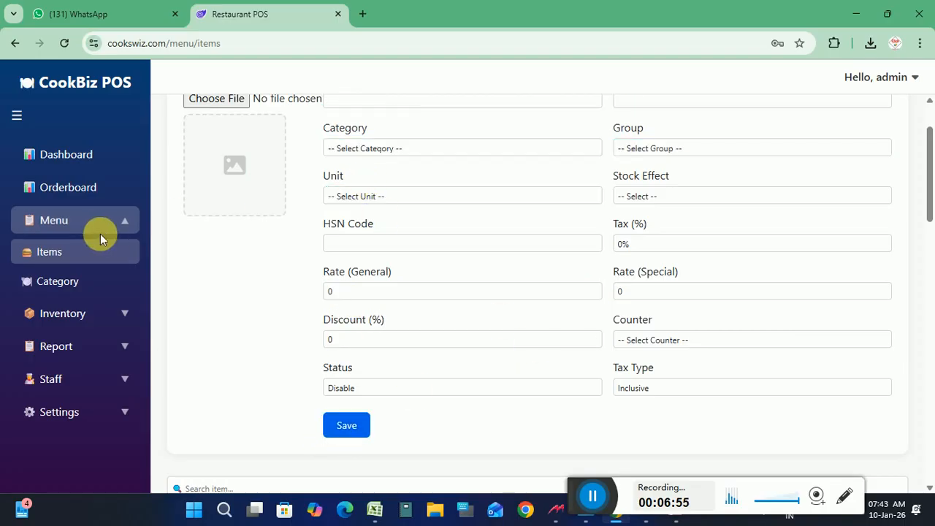
pyautogui.click(77, 187)
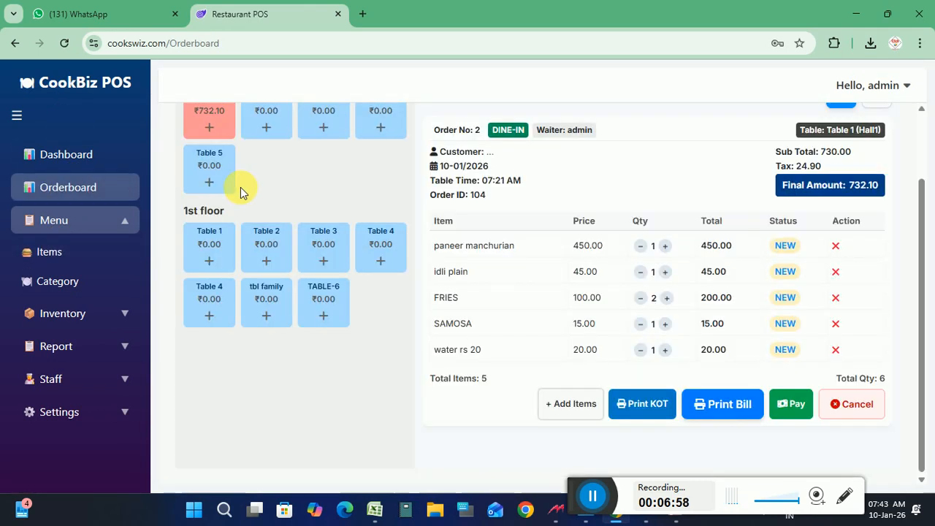
# Browse Hall1 Table 2's item picker through Main Course, Most Sold, Beverages and Desserts, then close it
pyautogui.scroll(2, 919, 142)
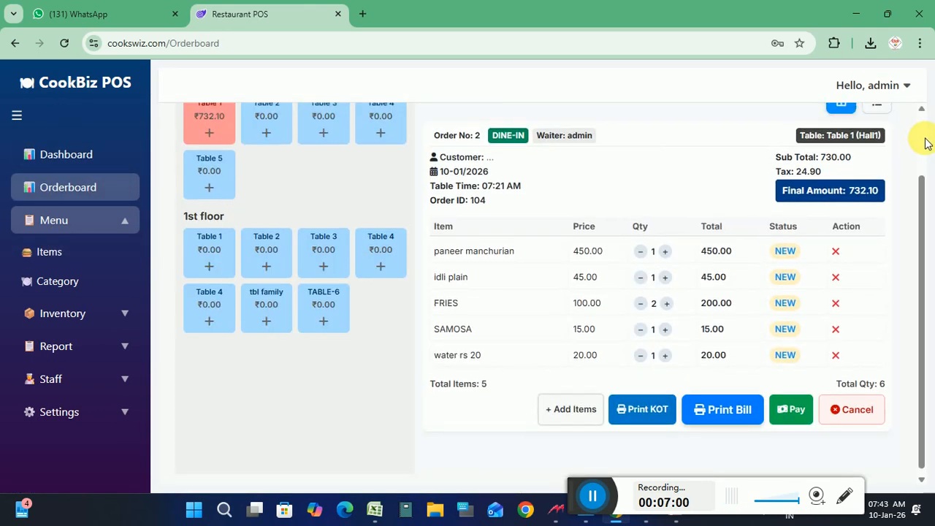
pyautogui.click(63, 156)
pyautogui.click(68, 186)
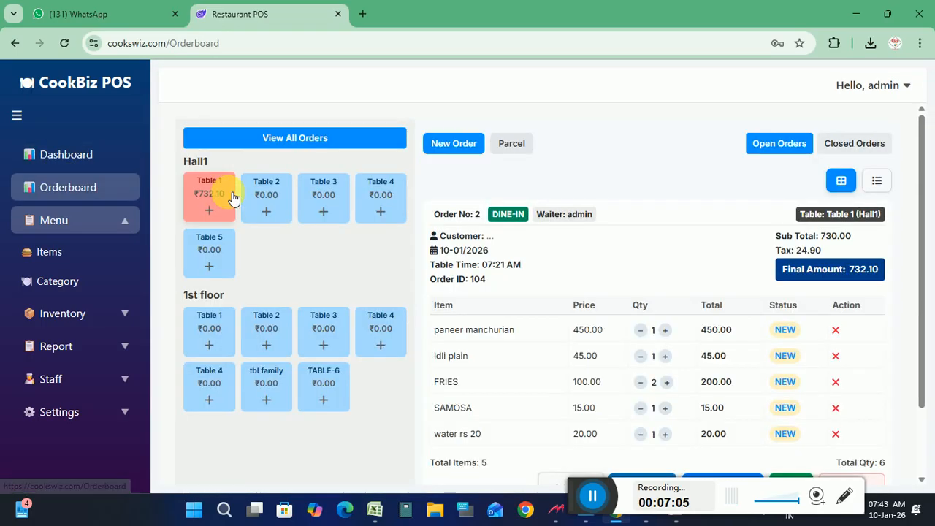
pyautogui.click(272, 188)
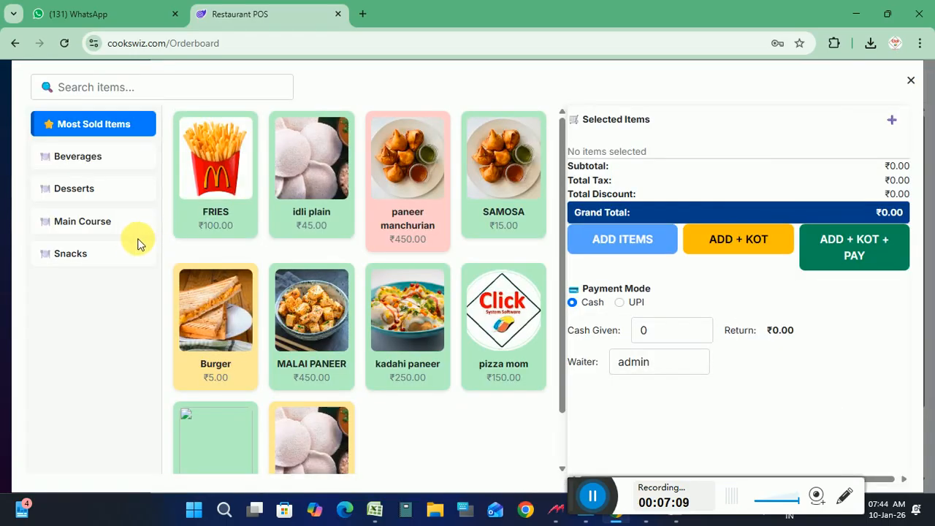
pyautogui.click(120, 232)
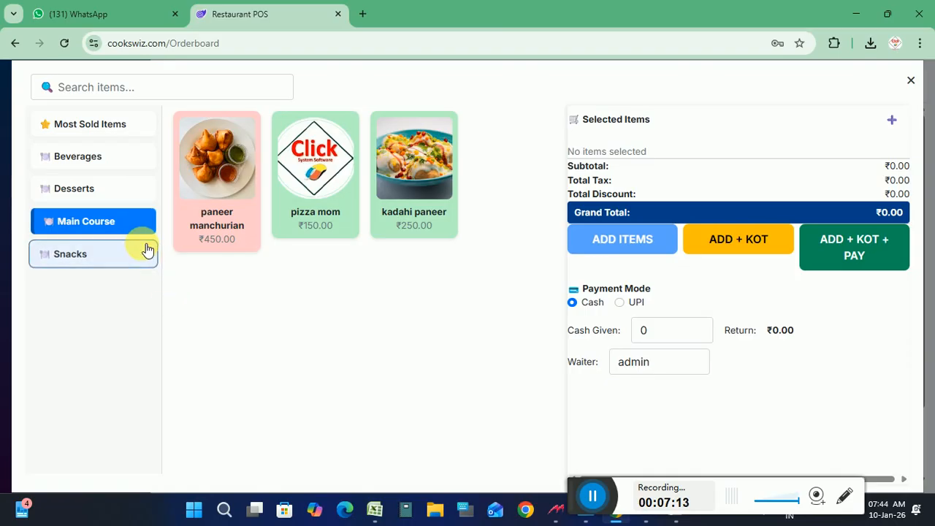
pyautogui.click(115, 136)
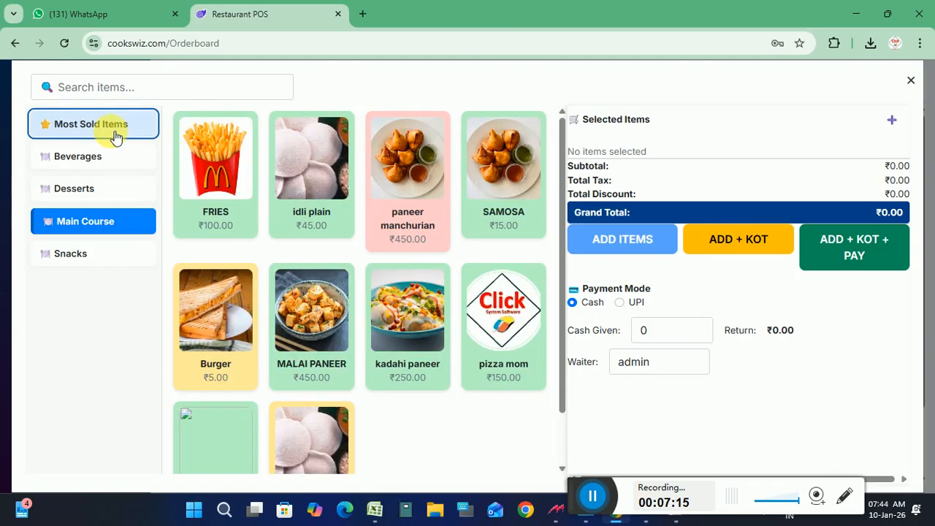
pyautogui.click(107, 161)
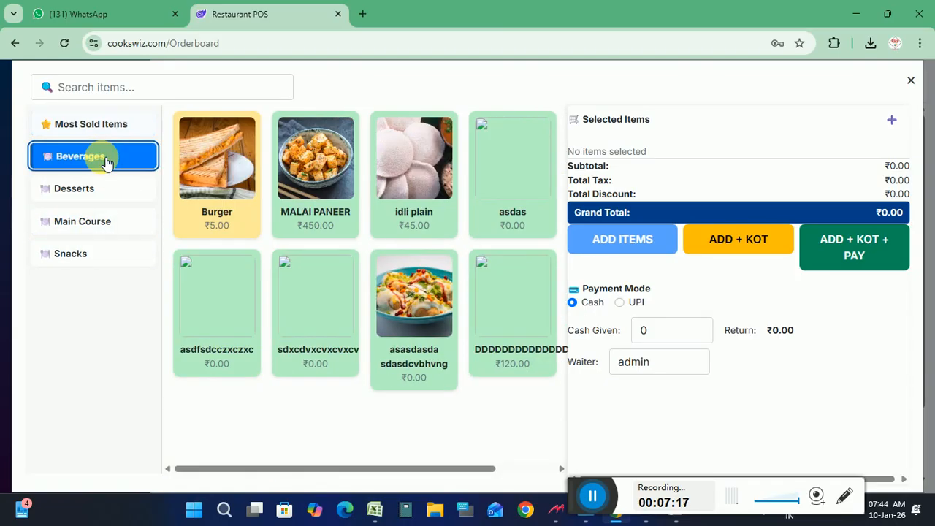
pyautogui.click(89, 191)
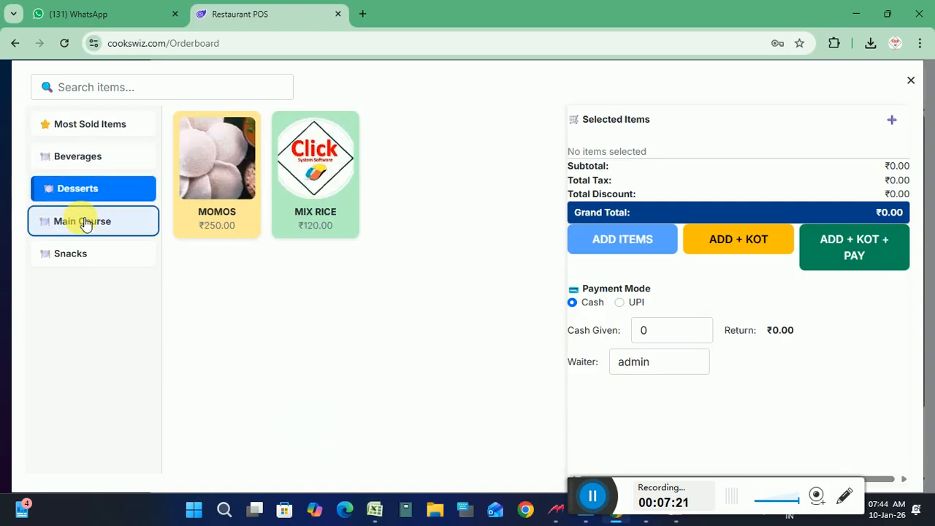
pyautogui.click(85, 223)
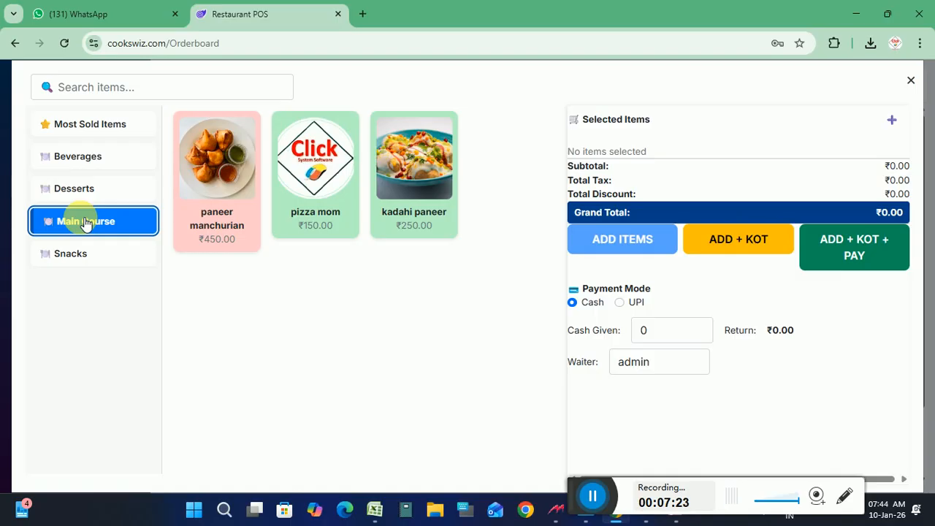
pyautogui.click(917, 84)
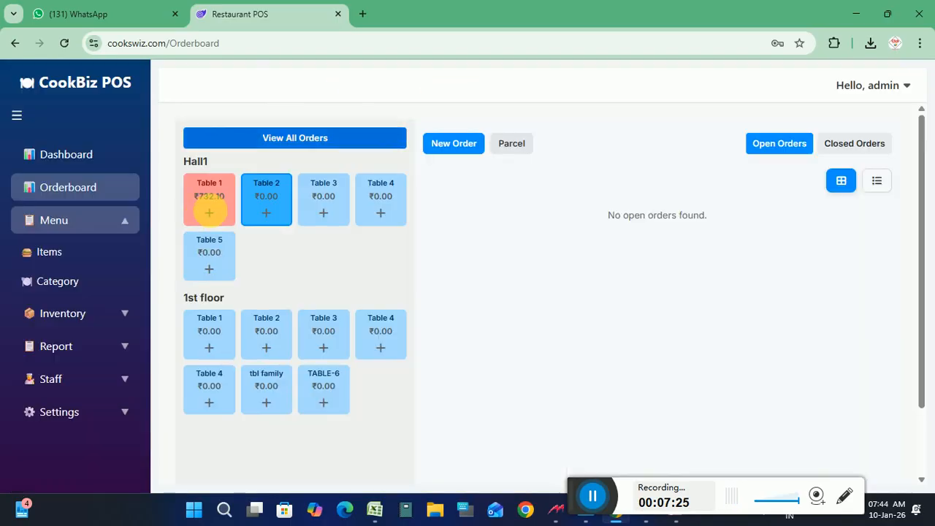
# Open Menu > Items and start editing WATER 2 LTR
pyautogui.click(83, 214)
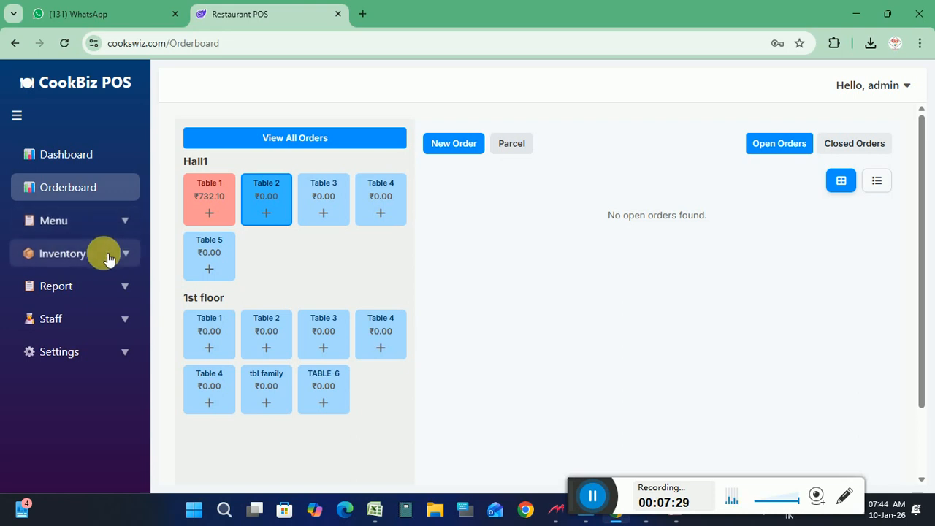
pyautogui.click(128, 222)
pyautogui.click(59, 250)
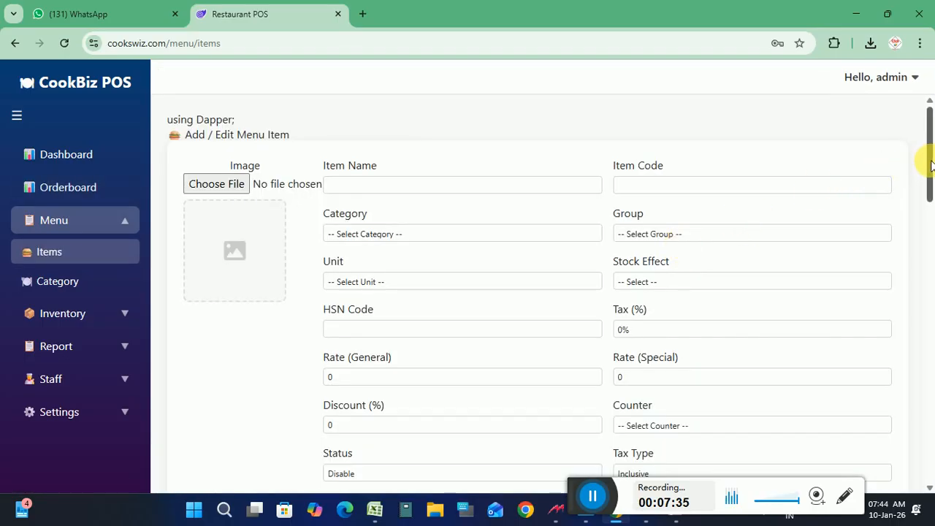
pyautogui.moveTo(928, 168); pyautogui.dragTo(932, 463)
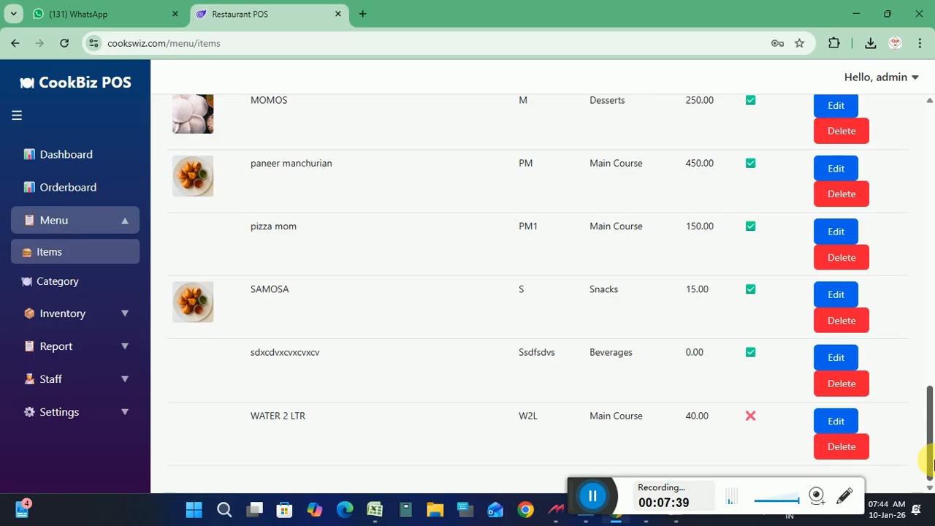
pyautogui.click(840, 421)
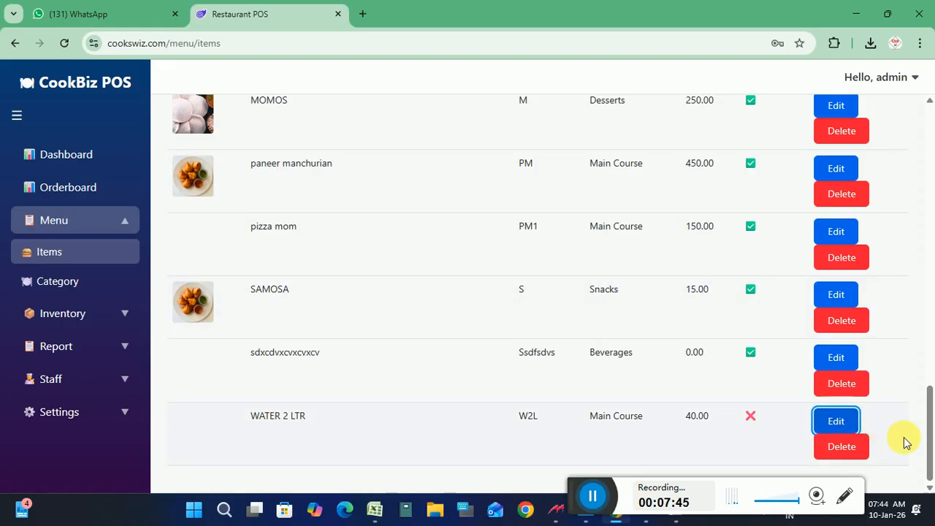
# Keep group Veg and category Main Course for WATER 2 LTR and update it
pyautogui.scroll(2, 929, 379)
pyautogui.moveTo(930, 328); pyautogui.dragTo(932, 125)
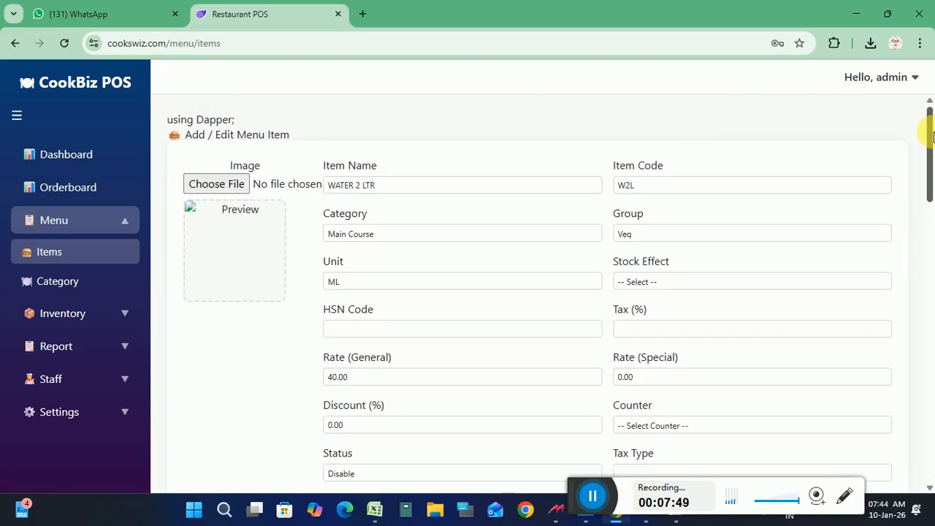
pyautogui.click(645, 232)
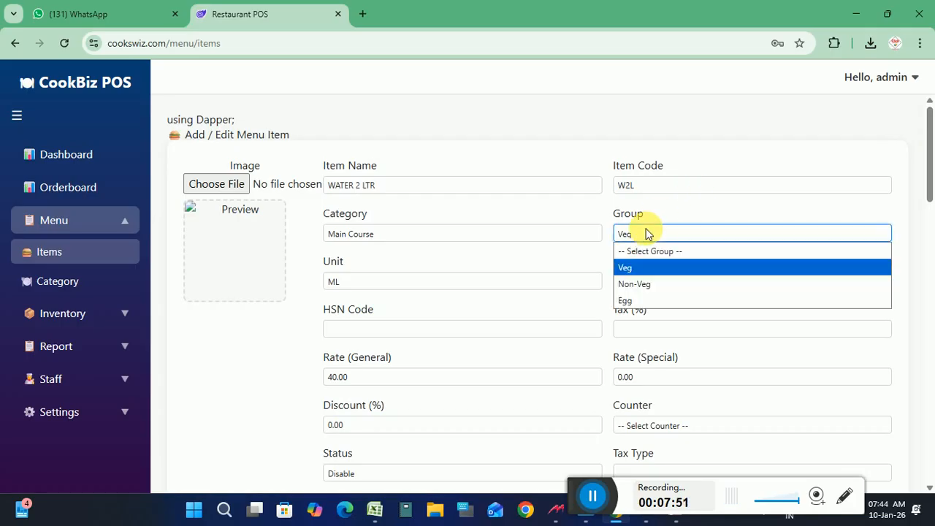
pyautogui.click(635, 267)
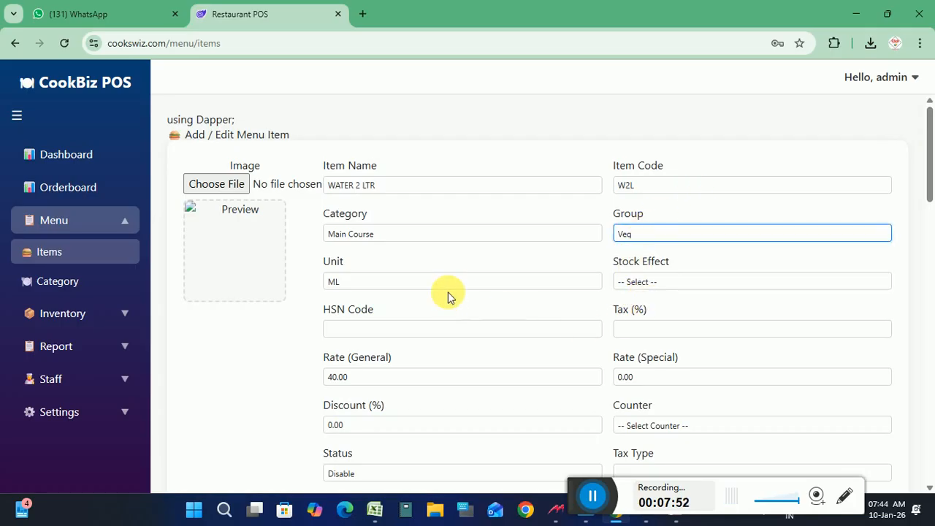
pyautogui.click(367, 234)
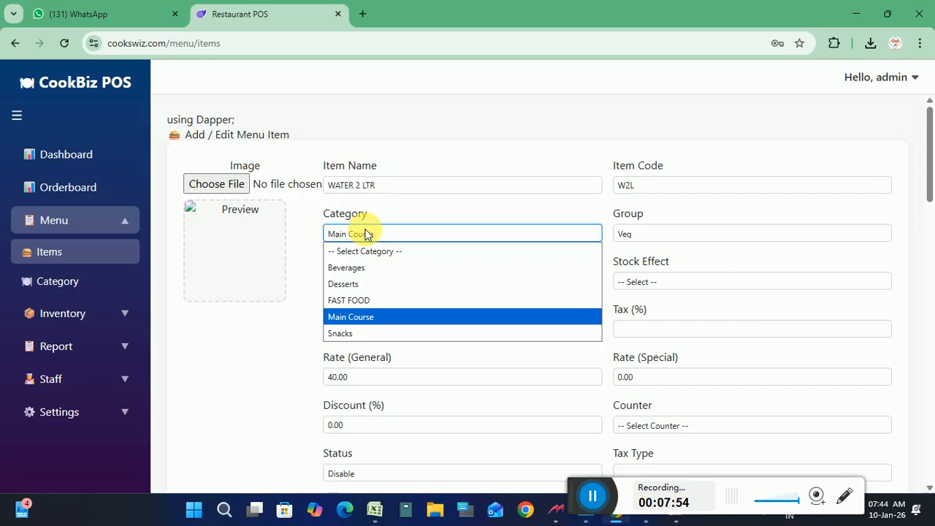
pyautogui.click(368, 319)
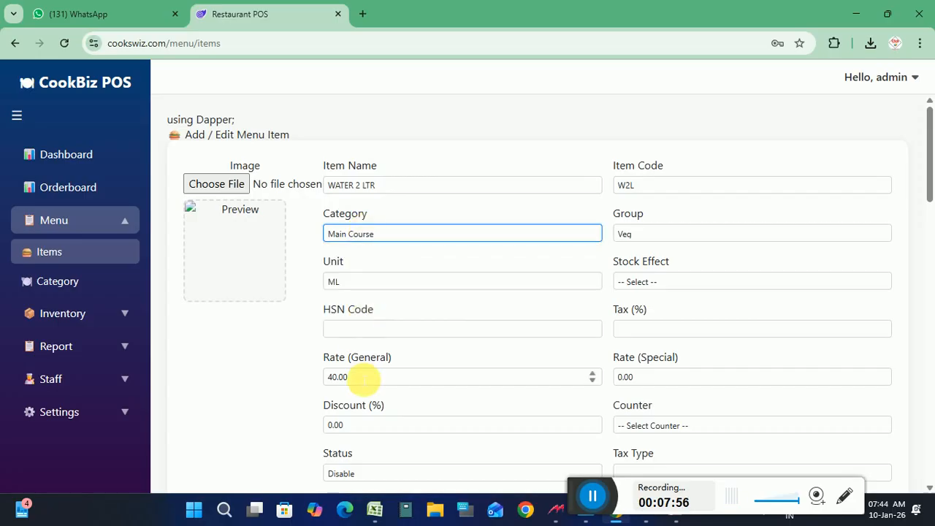
pyautogui.scroll(-3, 926, 183)
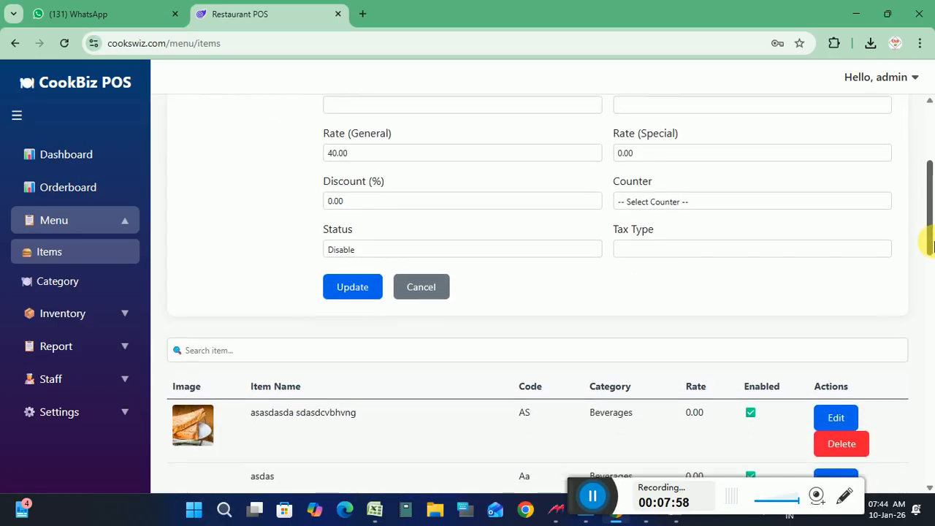
pyautogui.click(346, 278)
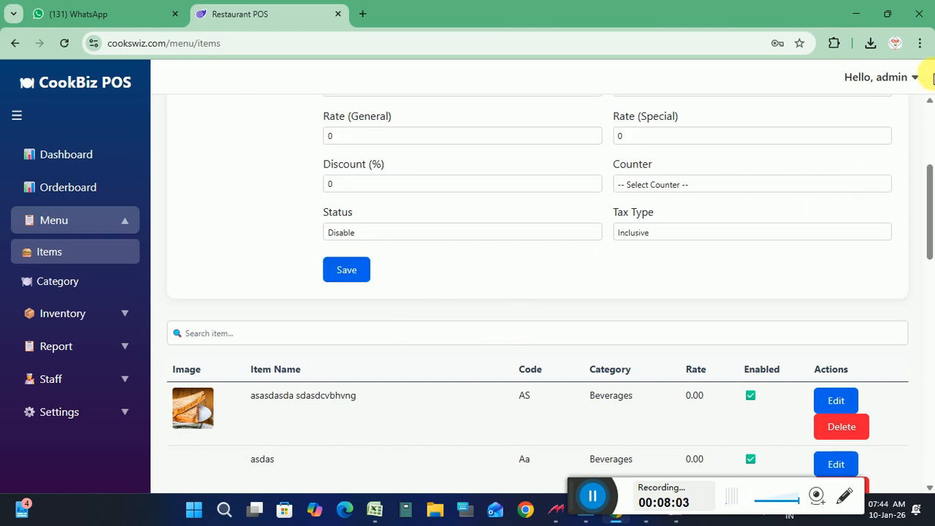
pyautogui.scroll(3, 929, 117)
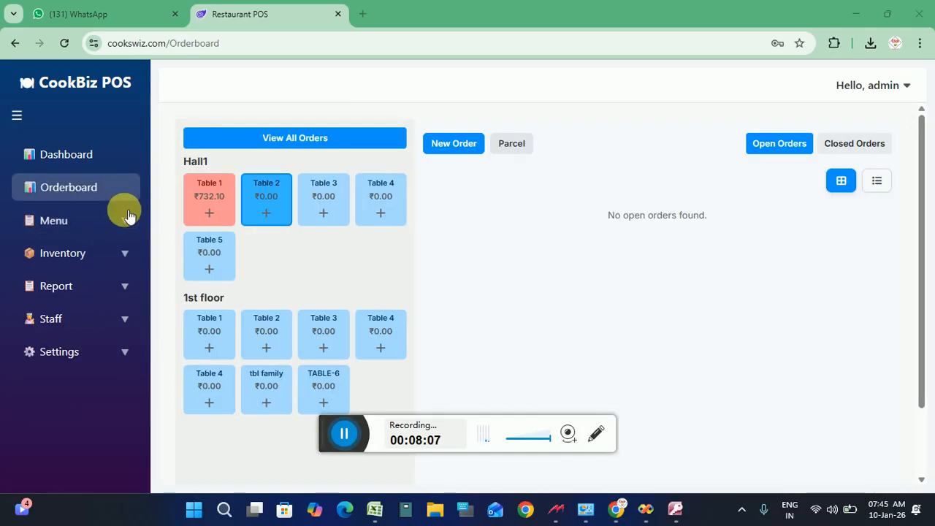
# Save a new category named WATER with status Enable under Menu > Category
pyautogui.click(127, 222)
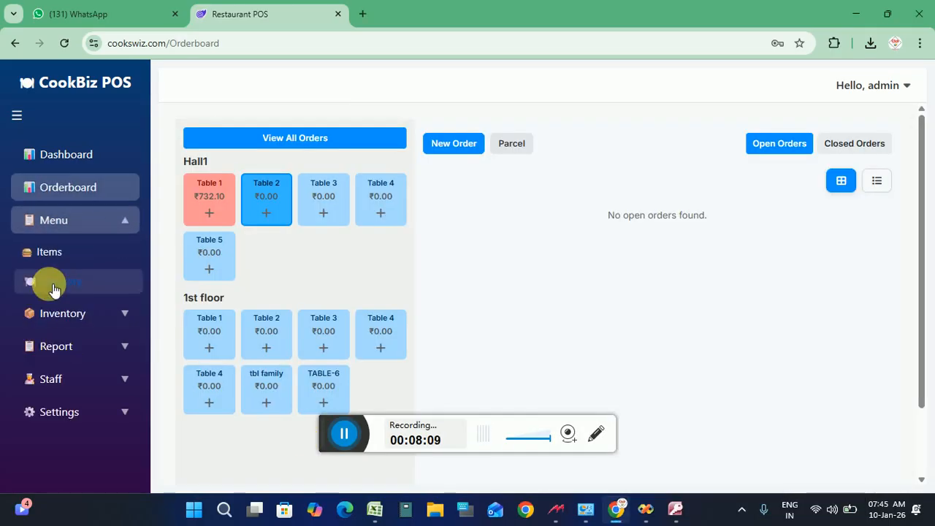
pyautogui.click(54, 287)
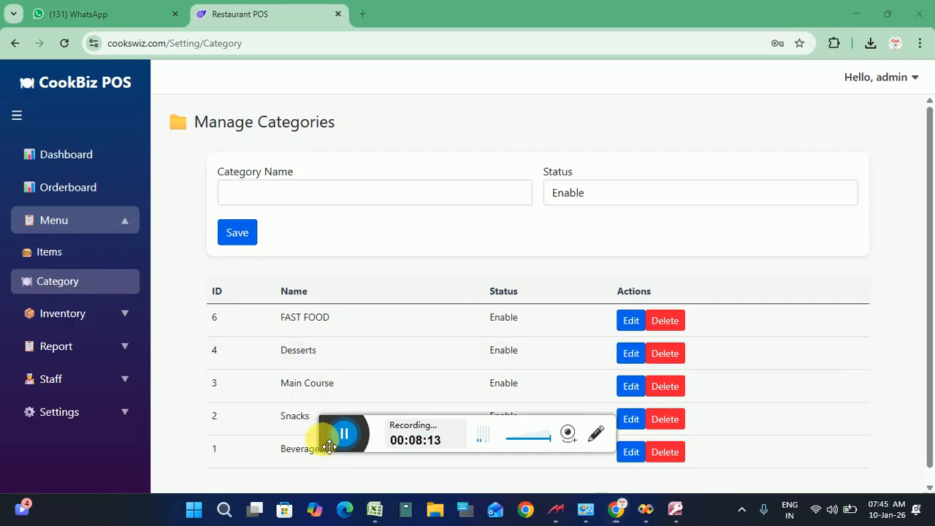
pyautogui.moveTo(330, 434); pyautogui.dragTo(401, 510)
pyautogui.click(299, 201)
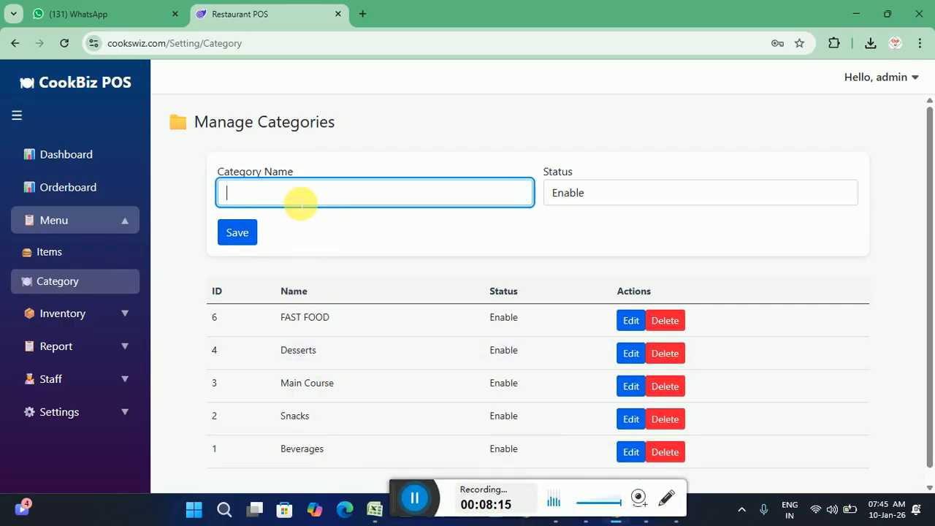
pyautogui.write('WATER')
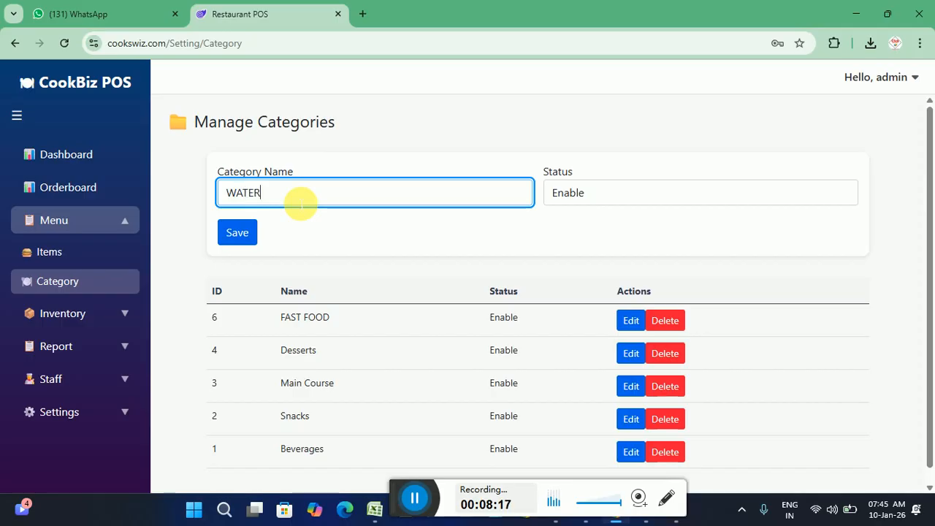
pyautogui.click(570, 198)
pyautogui.click(571, 198)
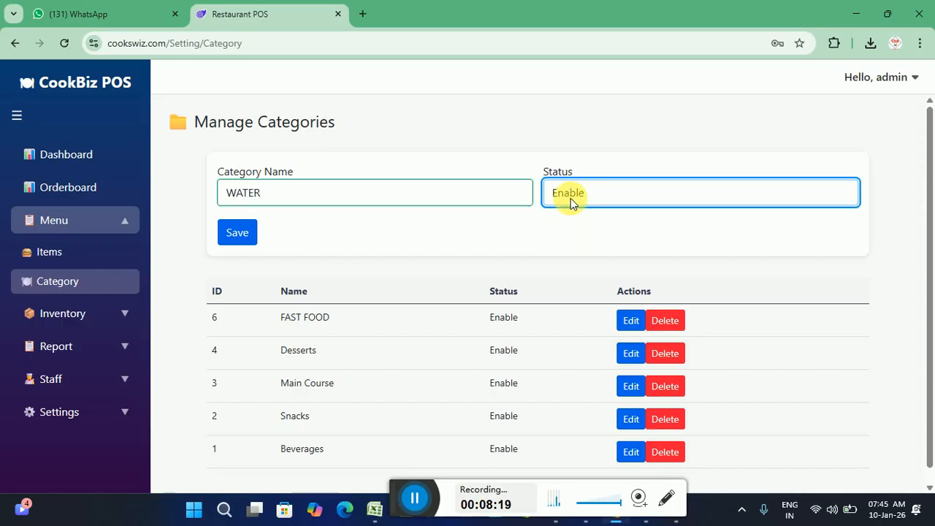
pyautogui.click(247, 232)
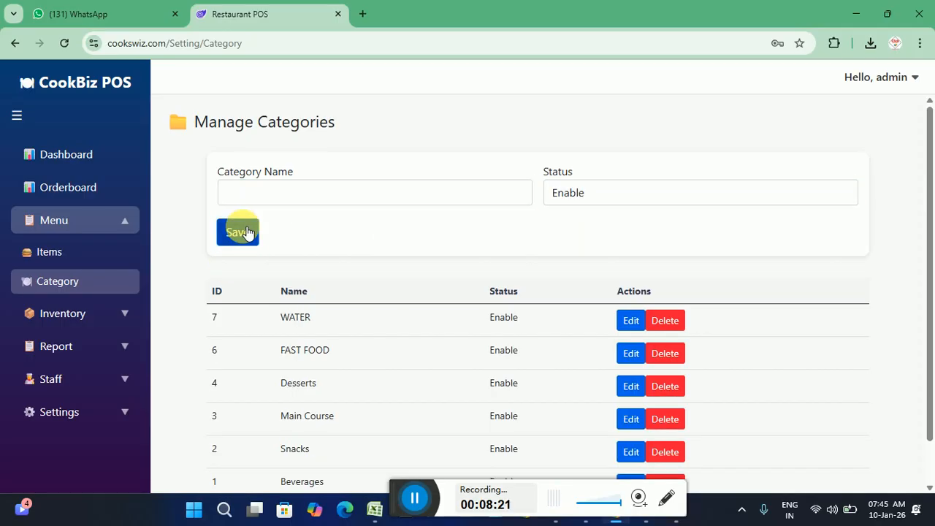
# Edit the WATER 2 LTR menu item, change its category from Main Course to WATER, and update it
pyautogui.click(55, 257)
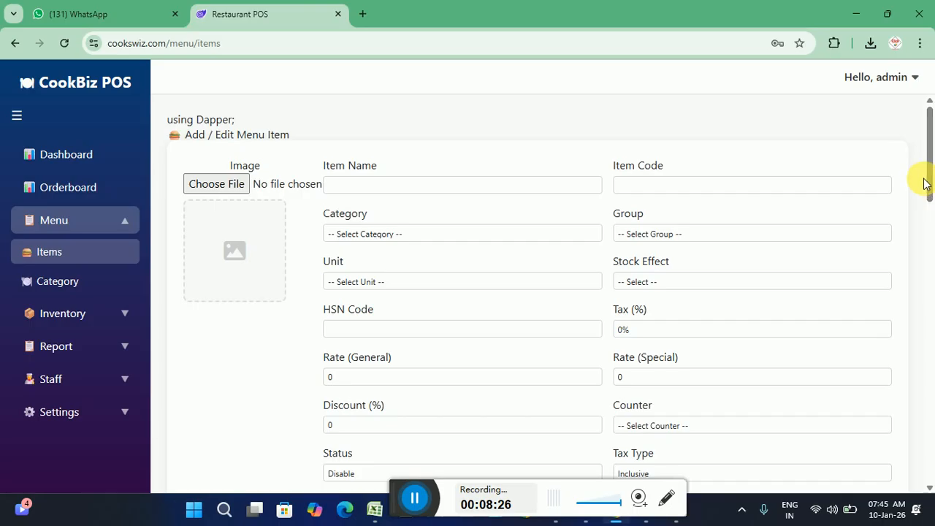
pyautogui.moveTo(926, 183); pyautogui.dragTo(929, 459)
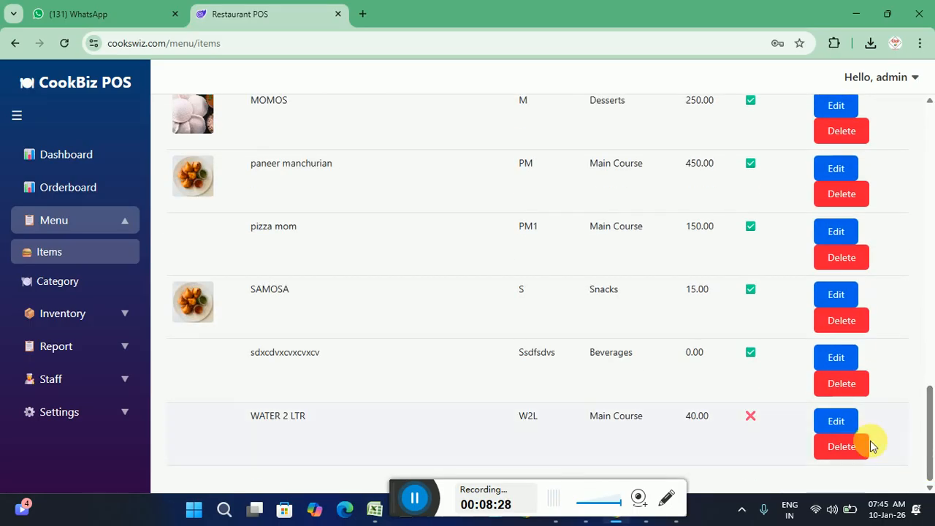
pyautogui.click(835, 421)
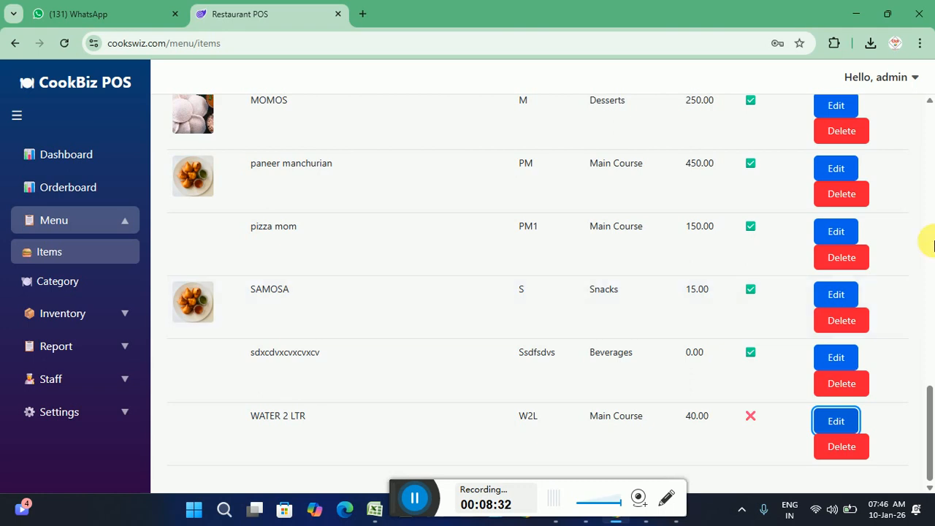
pyautogui.click(929, 137)
pyautogui.click(927, 125)
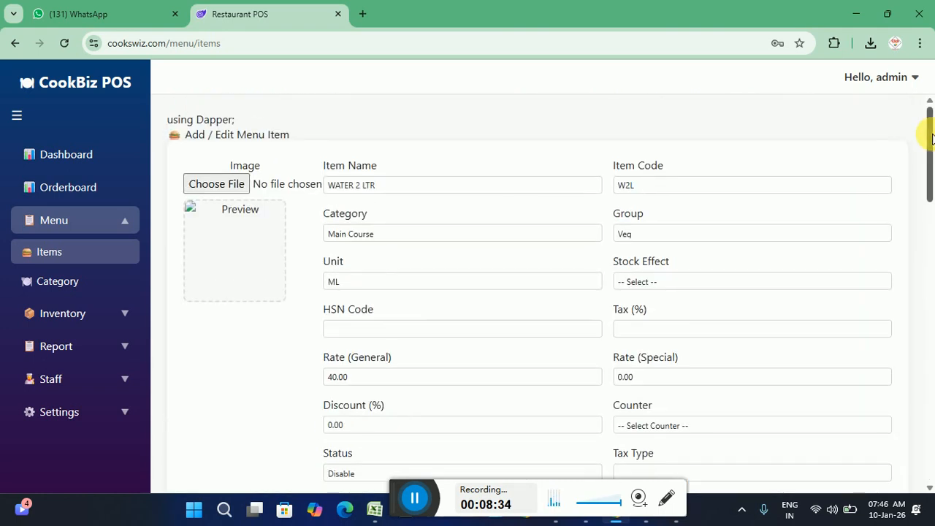
pyautogui.click(366, 238)
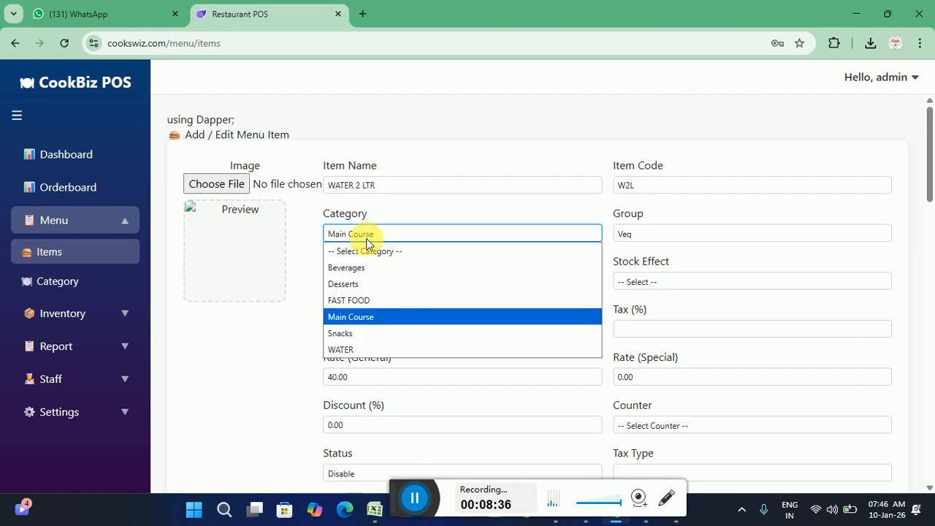
pyautogui.click(369, 350)
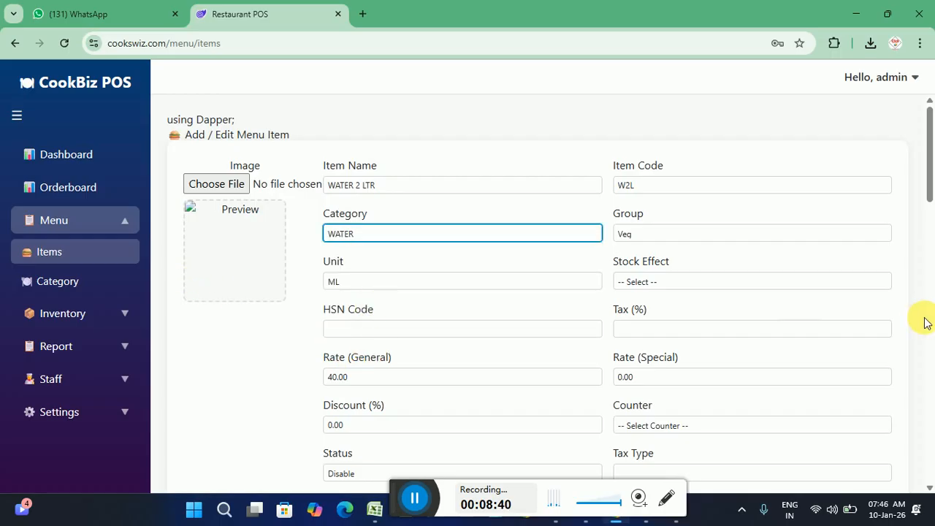
pyautogui.moveTo(931, 179); pyautogui.dragTo(932, 256)
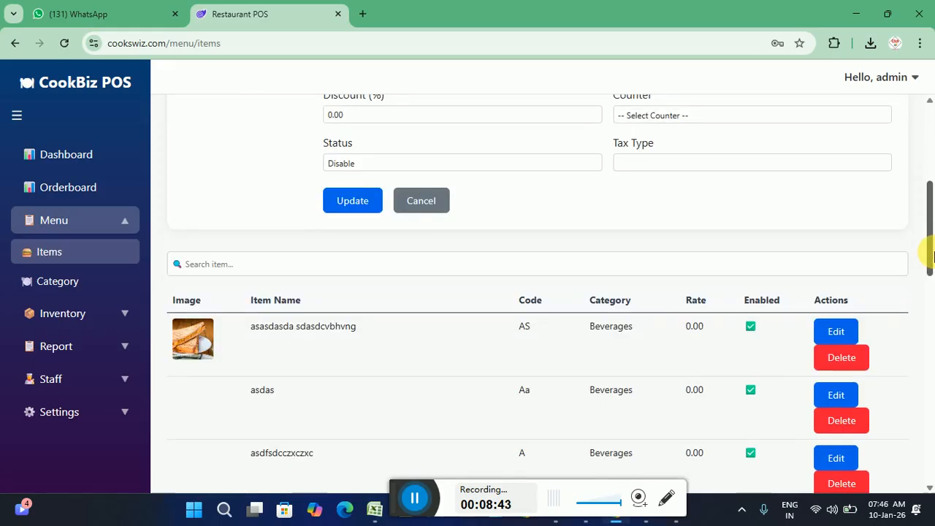
pyautogui.click(355, 202)
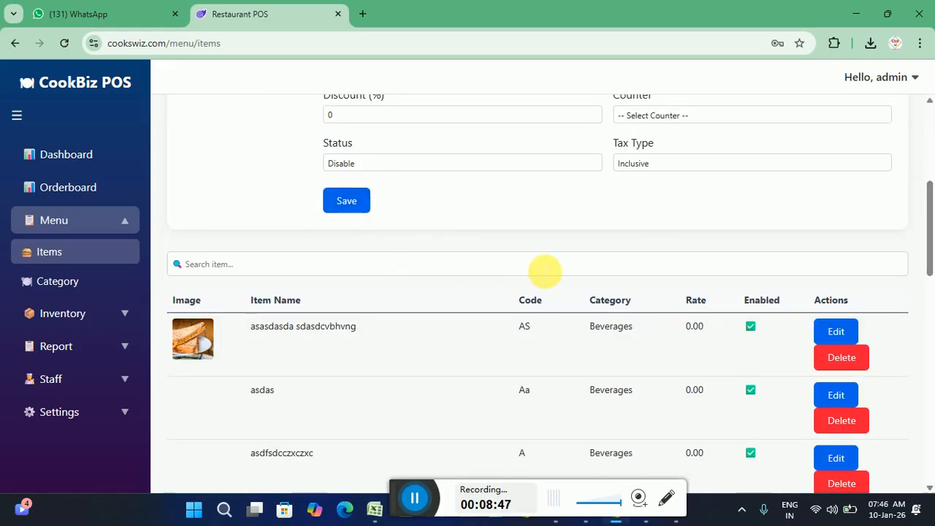
# Open Inventory > Stock Mapping to review salt mapped to idli plain (0.08 kg) and FRIES (0.05 kg)
pyautogui.click(60, 316)
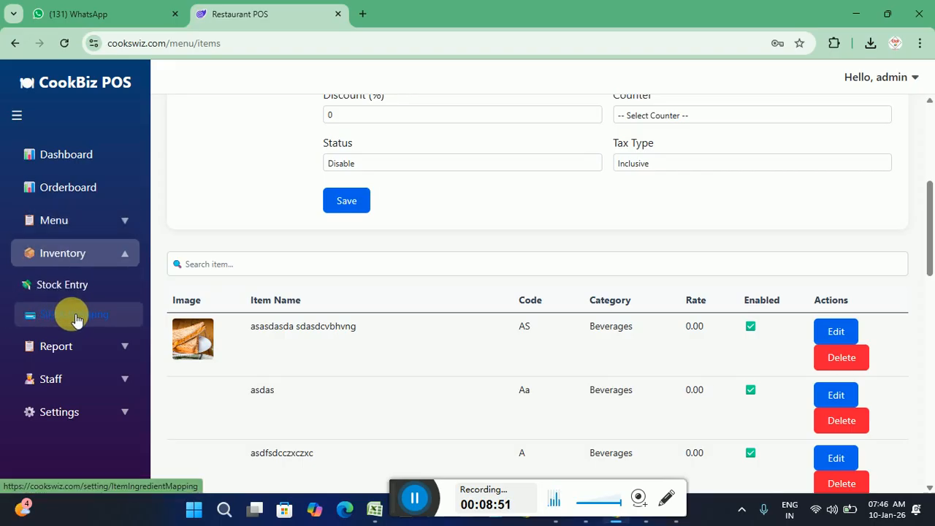
pyautogui.click(76, 320)
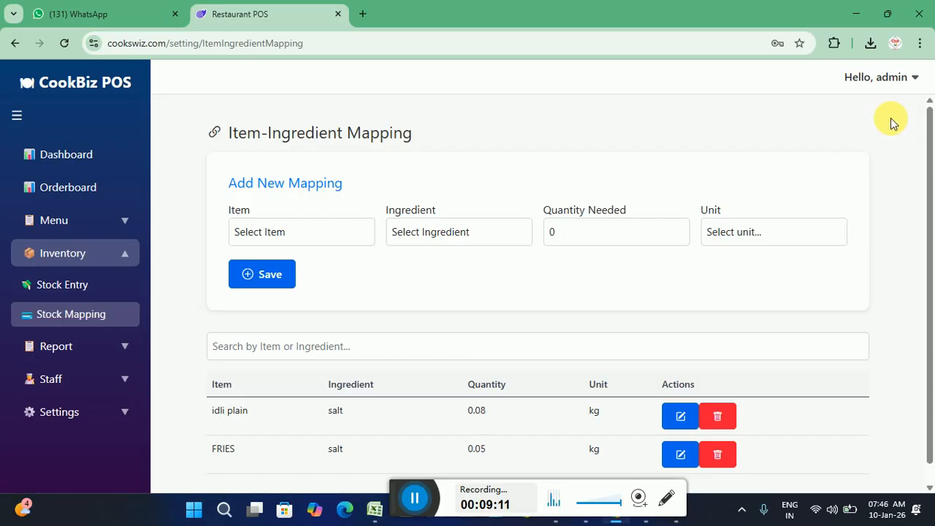
pyautogui.moveTo(930, 144); pyautogui.dragTo(930, 181)
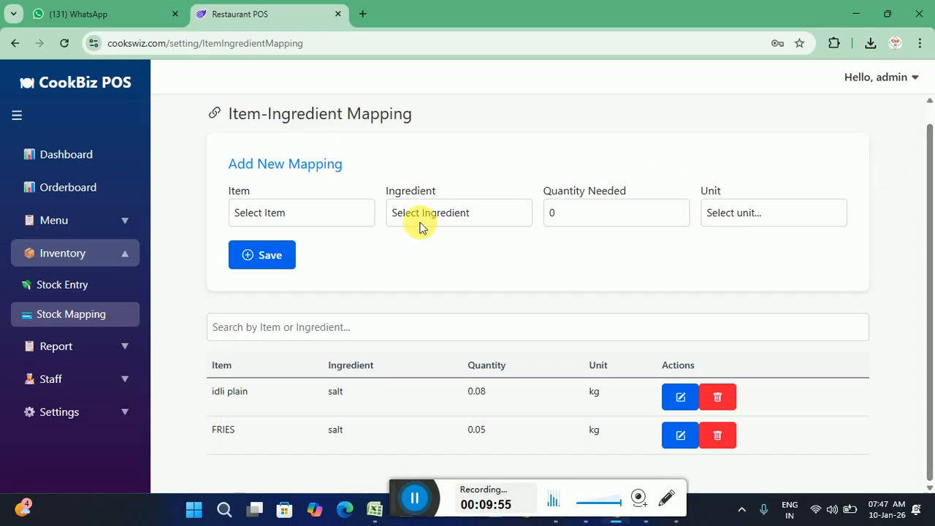
# Look at Stock Entry, go back to Stock Mapping, and expand the Report and Staff sections
pyautogui.click(71, 292)
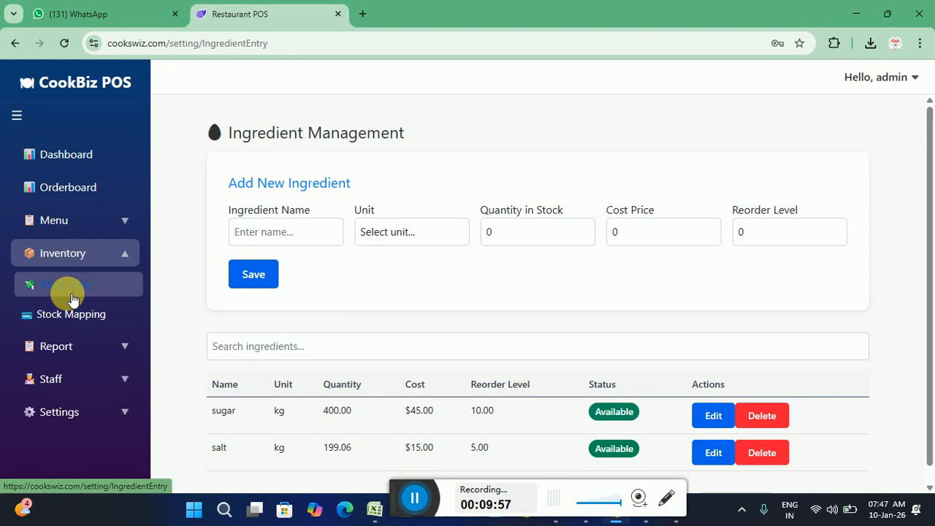
pyautogui.click(73, 310)
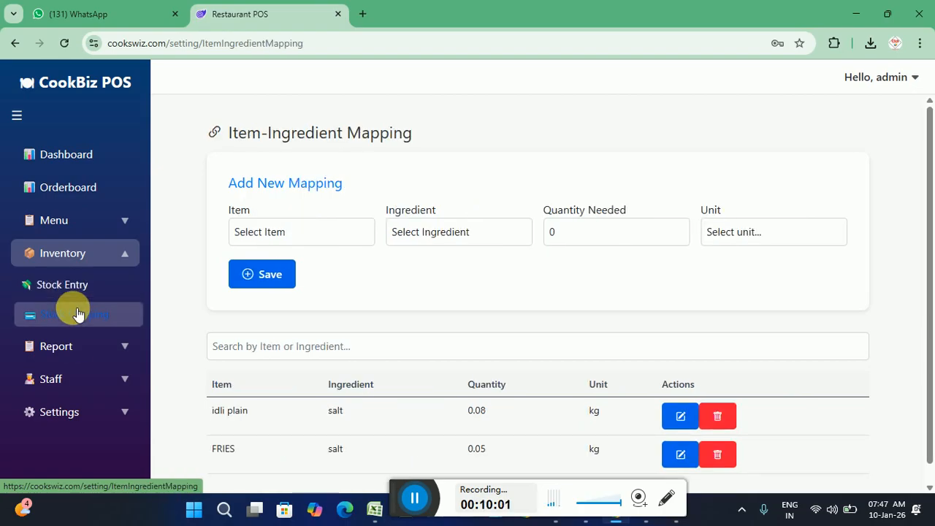
pyautogui.click(68, 348)
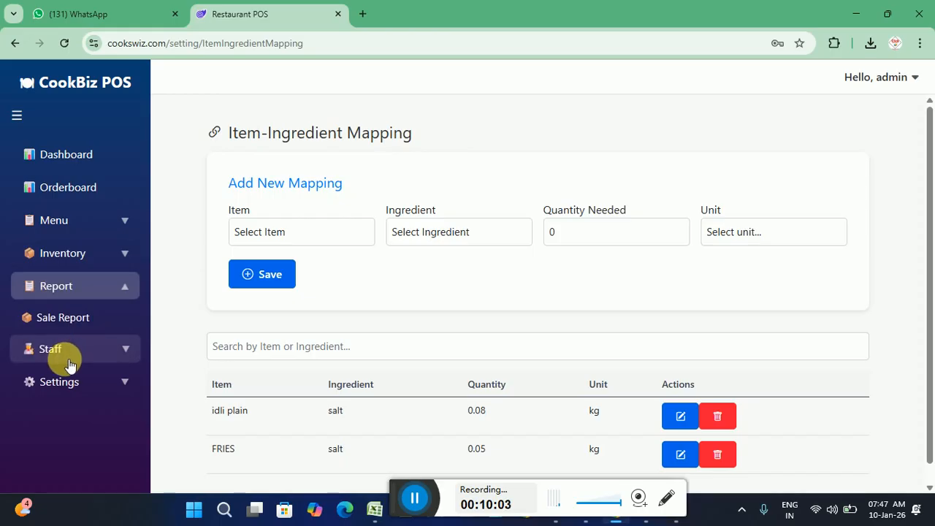
pyautogui.click(59, 350)
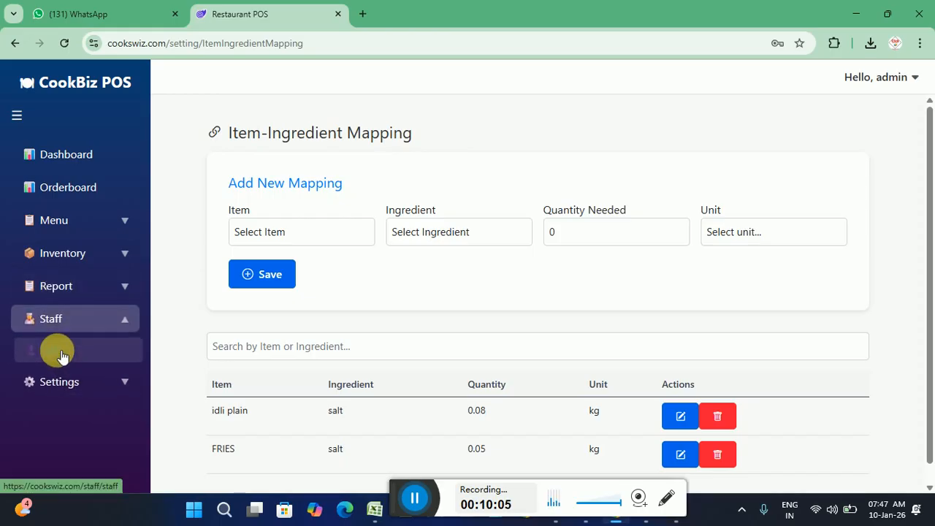
# View the Staff Entry form, then go to Settings > Counter to list Counters 1 through 4
pyautogui.click(62, 355)
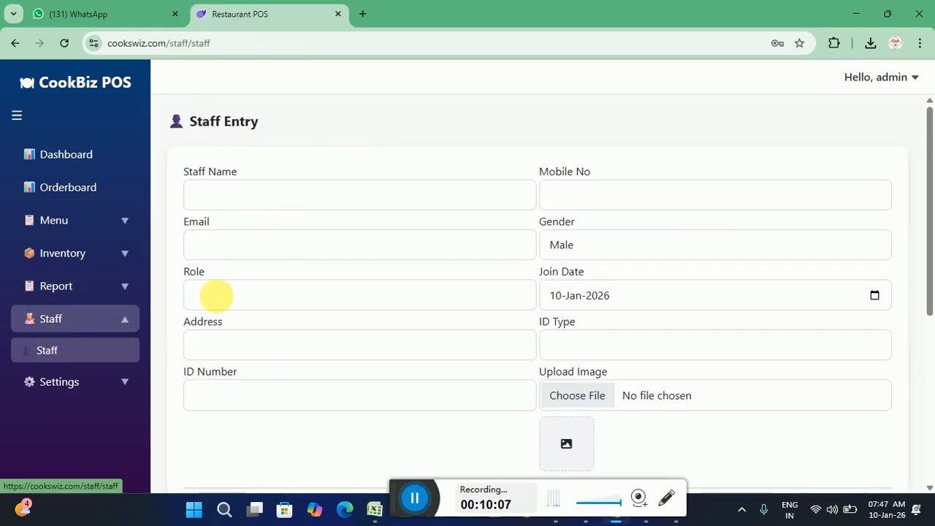
pyautogui.click(83, 383)
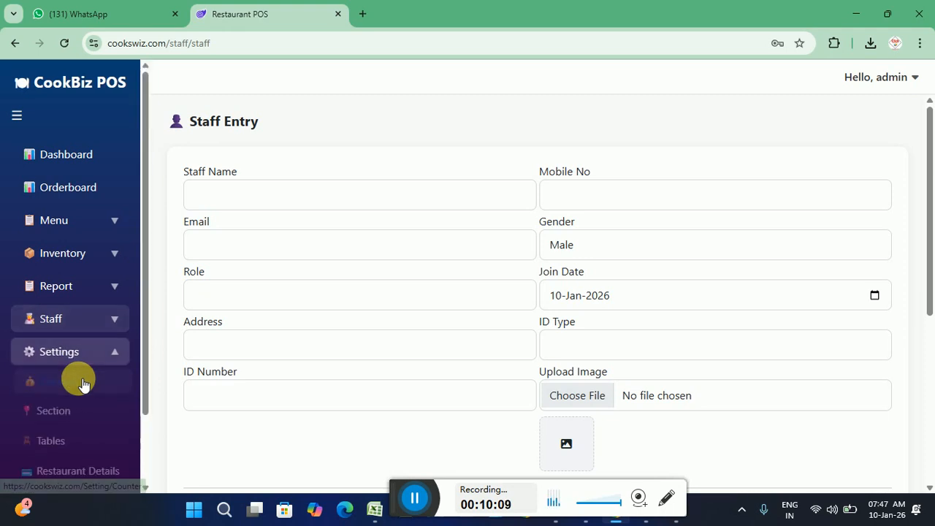
pyautogui.moveTo(143, 370); pyautogui.dragTo(136, 407)
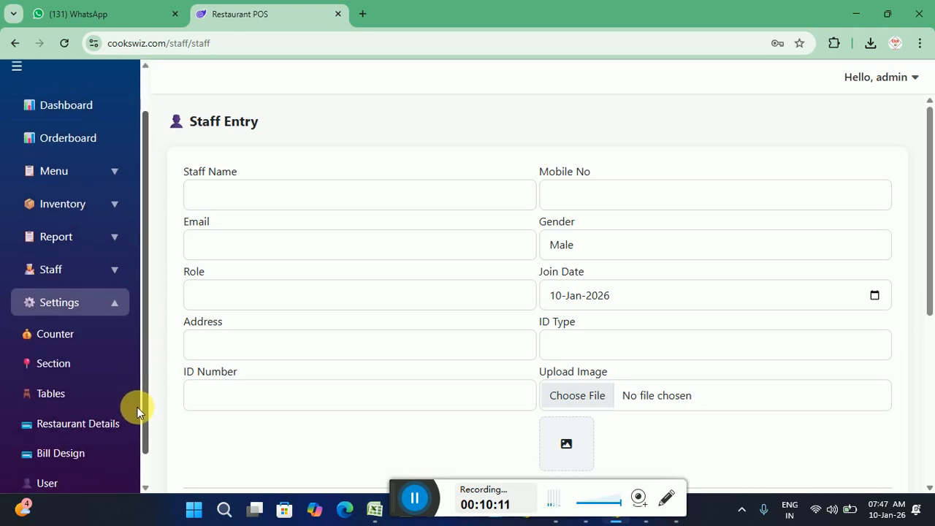
pyautogui.click(63, 338)
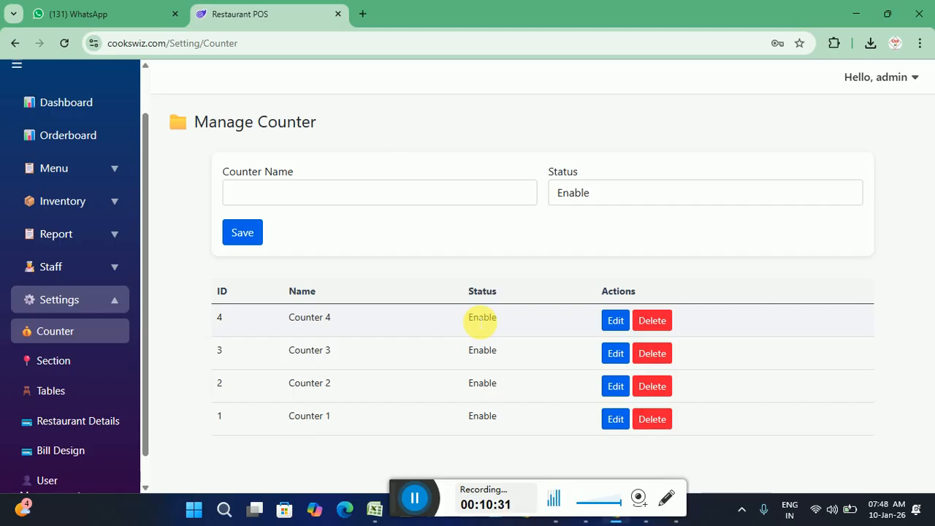
# Browse the Section, Tables, Restaurant Details and Bill Design settings pages, ending on User Management
pyautogui.click(57, 369)
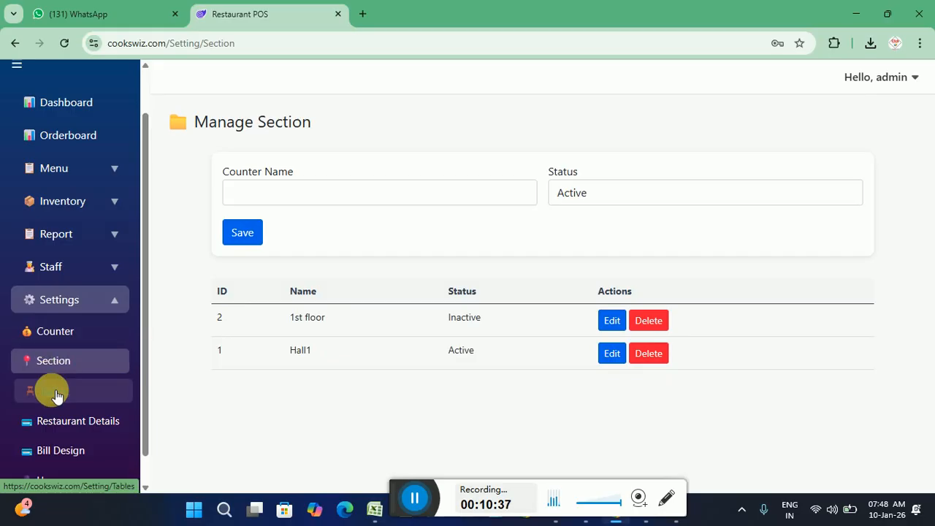
pyautogui.click(57, 394)
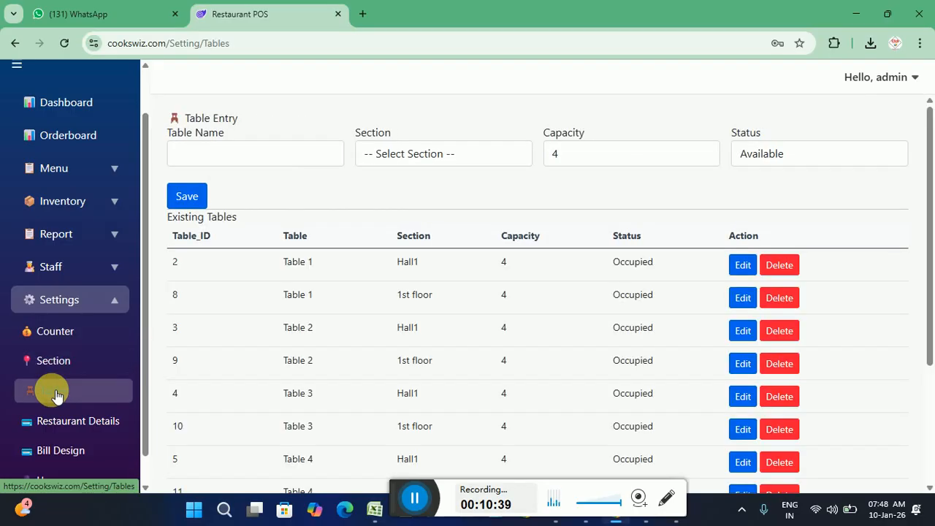
pyautogui.click(64, 420)
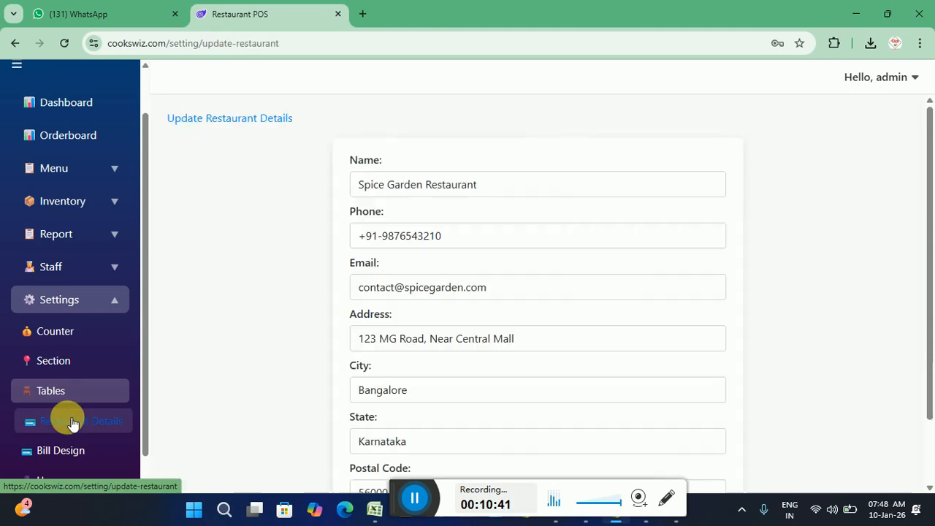
pyautogui.click(73, 449)
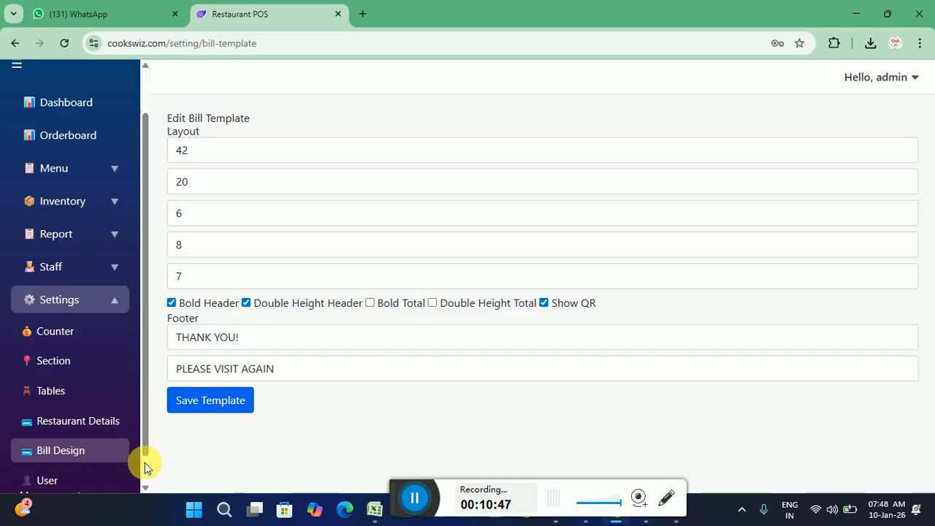
pyautogui.scroll(-1, 86, 454)
pyautogui.click(85, 455)
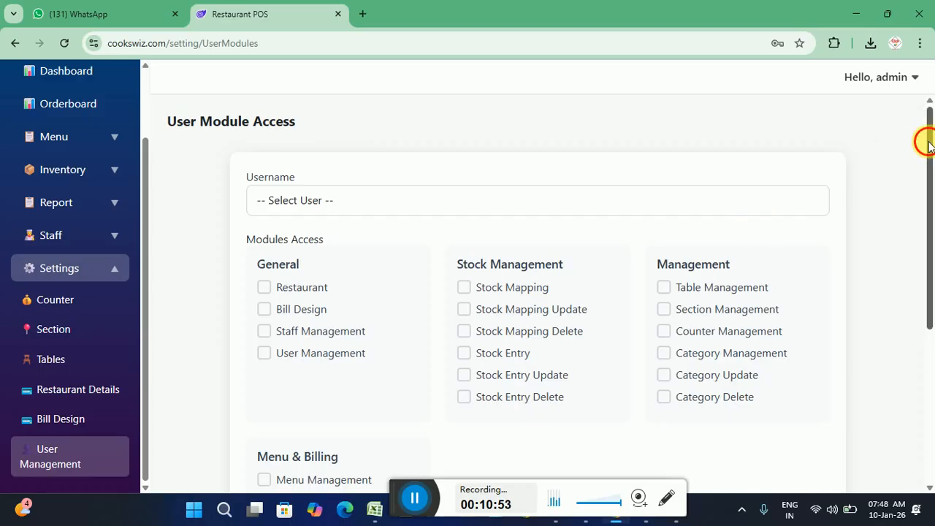
# Scroll the sidebar back to the top and return to the Orderboard
pyautogui.moveTo(927, 141)
pyautogui.mouseDown()
pyautogui.moveTo(931, 174)
pyautogui.moveTo(930, 152)
pyautogui.mouseUp()
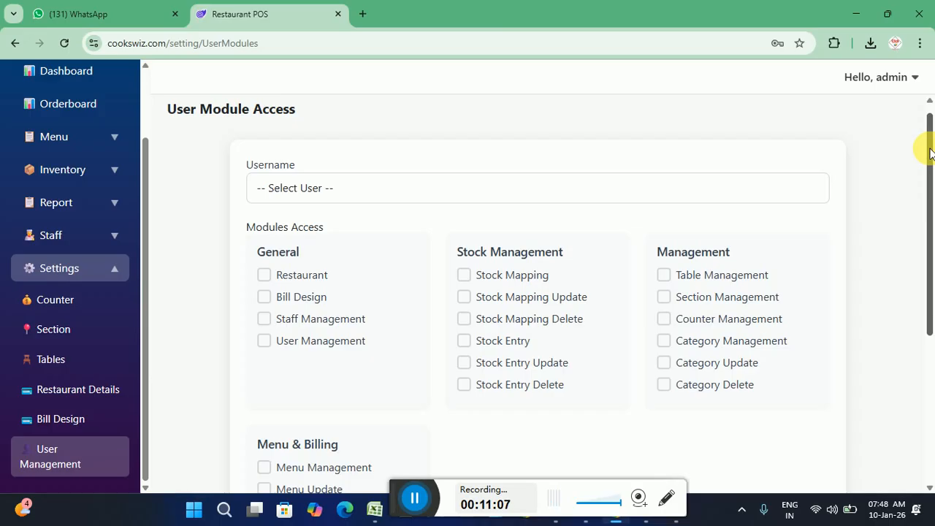
pyautogui.moveTo(930, 121); pyautogui.dragTo(929, 110)
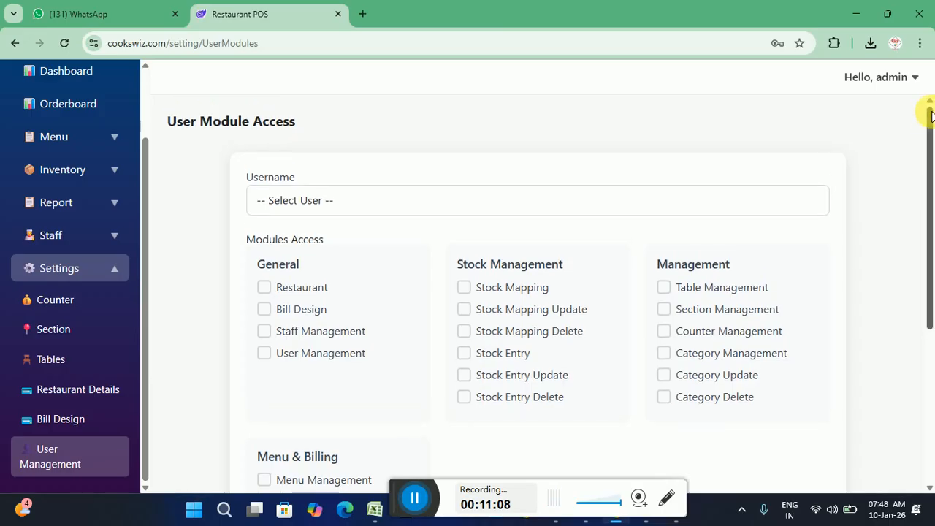
pyautogui.click(142, 85)
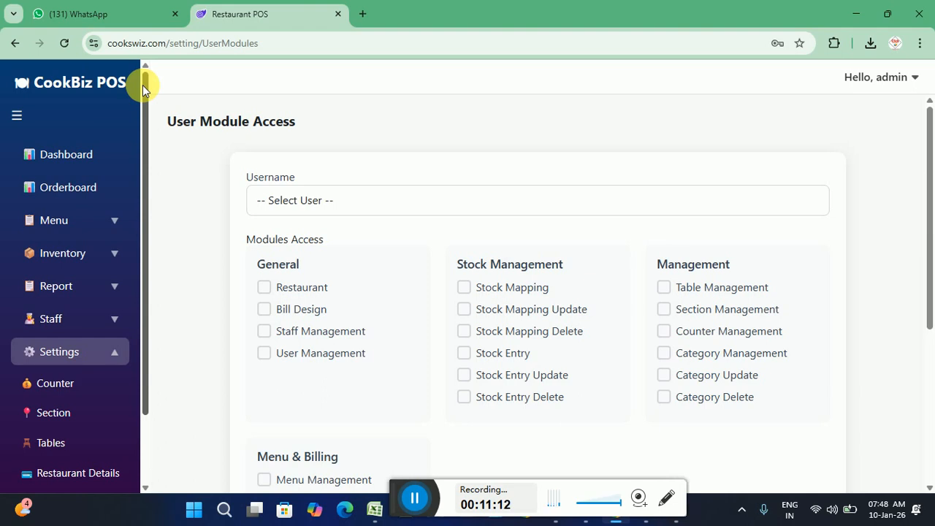
pyautogui.click(72, 189)
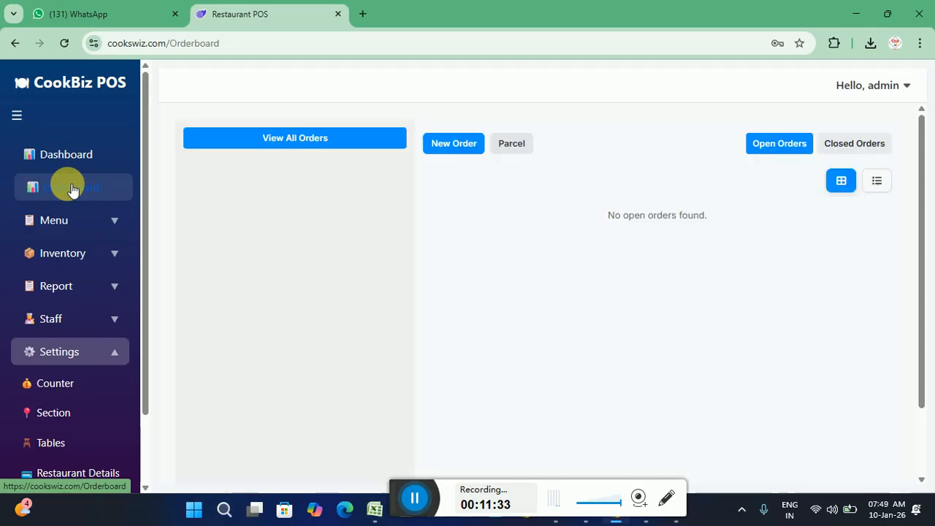